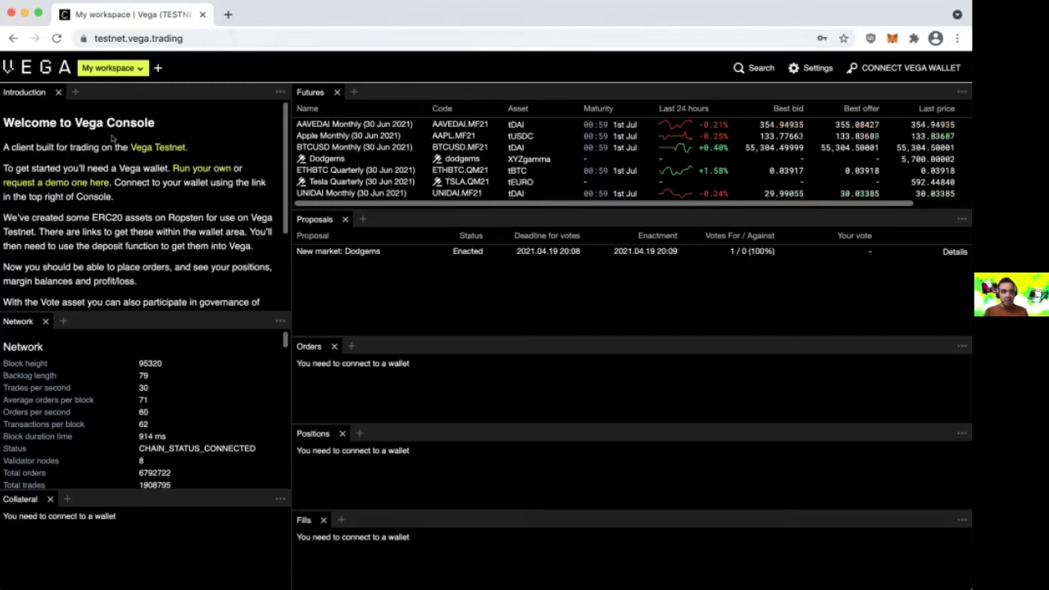
- Scroll the Introduction panel and open the Connect to a Vega Wallet options
{"action": "scroll", "coordinate": [128, 140], "scroll_direction": "down", "scroll_amount": 3}
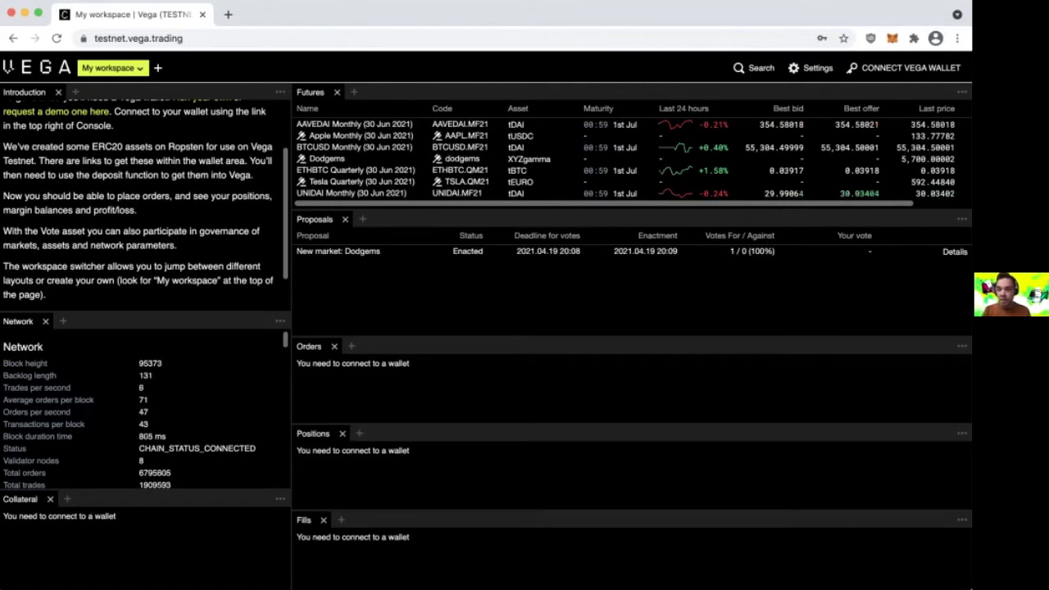
{"action": "left_click", "coordinate": [910, 68]}
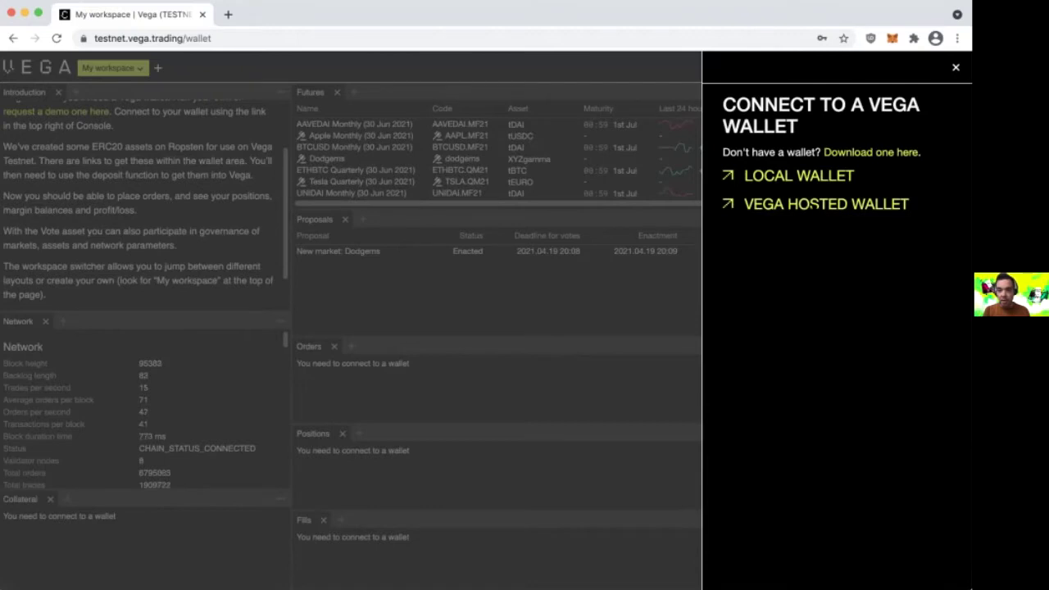
- Log in to the Vega hosted wallet with the autofilled username and passphrase
{"action": "left_click", "coordinate": [815, 206]}
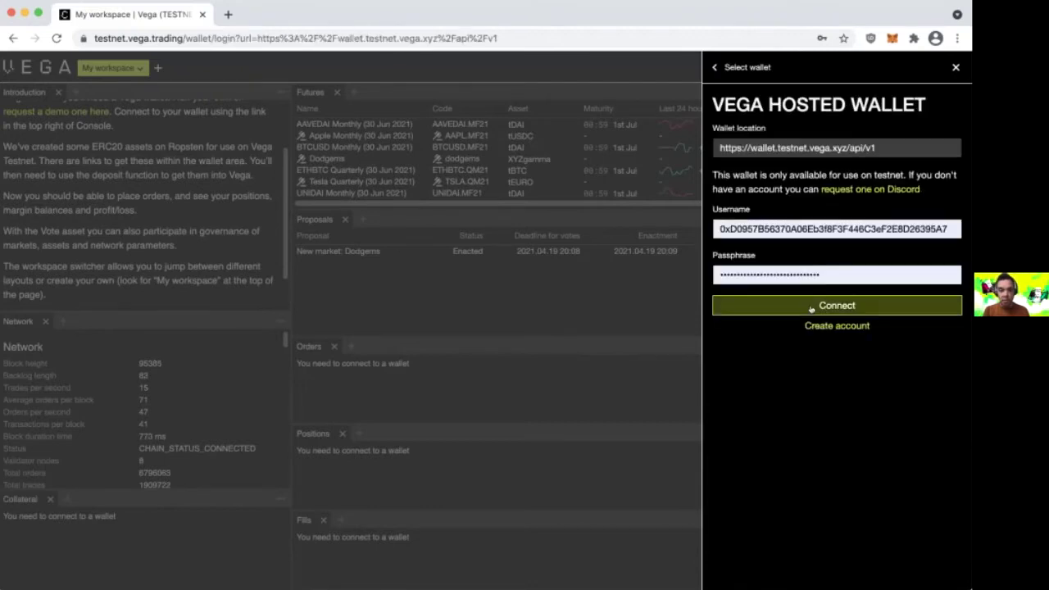
{"action": "left_click", "coordinate": [811, 306]}
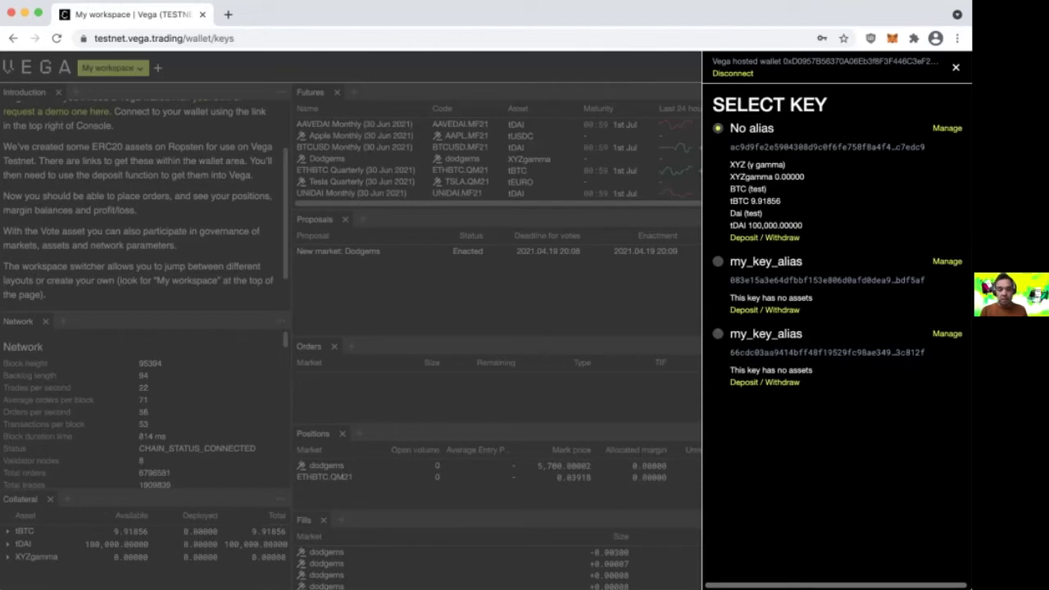
- Show the No alias key's balances: 9.91856 tBTC and 100,000 tDAI available
{"action": "left_click", "coordinate": [848, 280]}
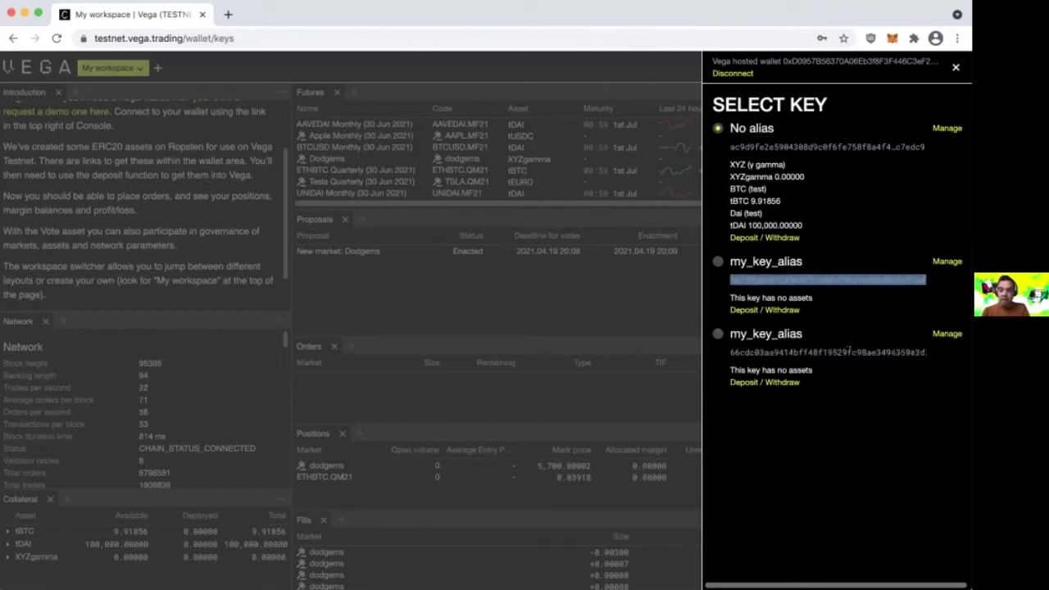
{"action": "left_click", "coordinate": [848, 352]}
{"action": "left_click", "coordinate": [856, 147]}
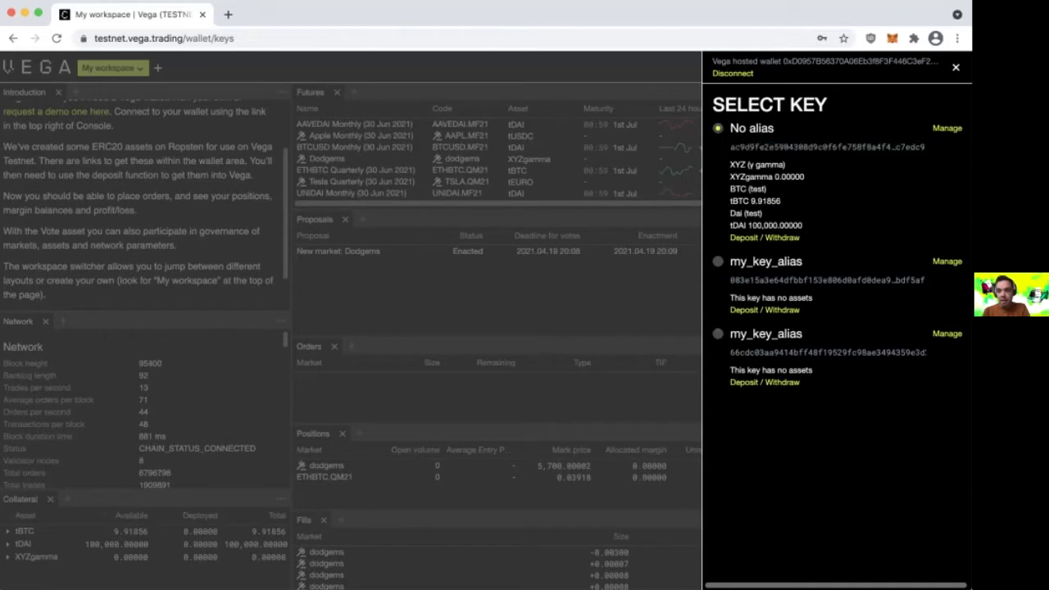
{"action": "left_click", "coordinate": [938, 129]}
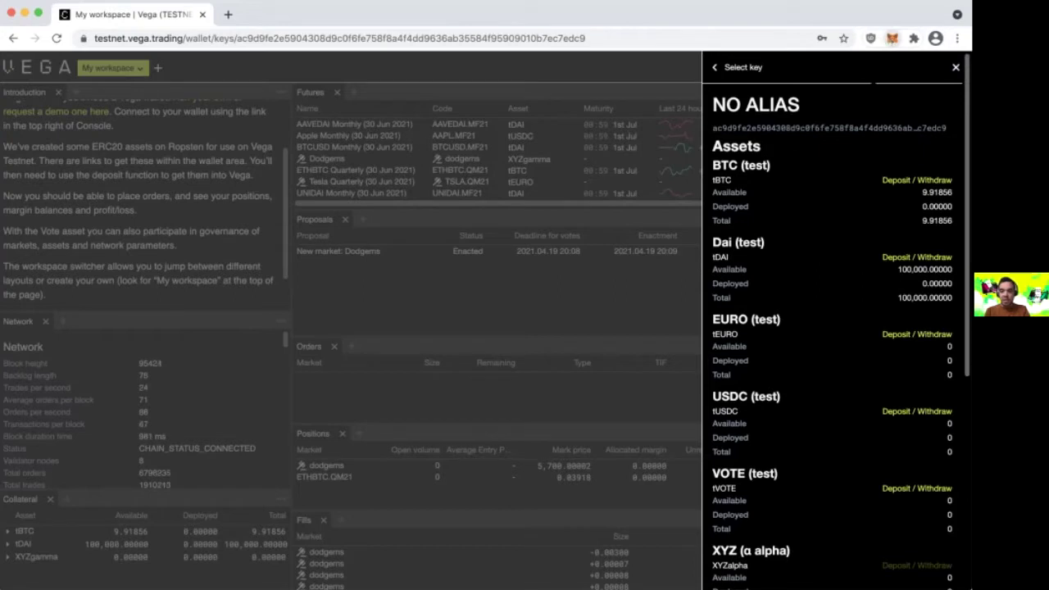
- Open MetaMask showing Account 1 on Ropsten with 11.9849 ETH and 0 tBTC
{"action": "left_click", "coordinate": [890, 41]}
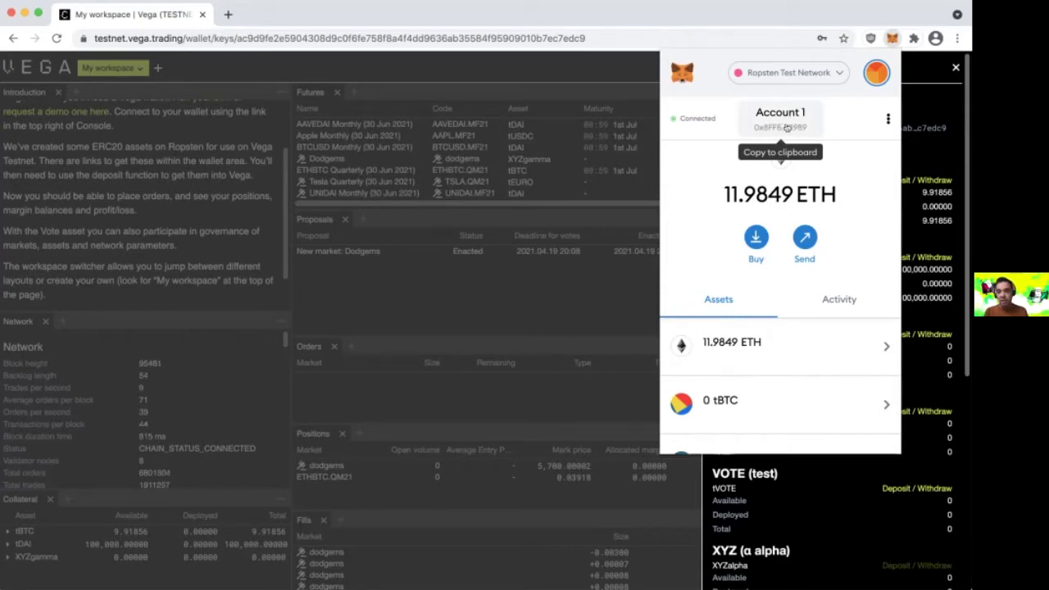
- Copy Account 1's Ethereum address from the MetaMask popup
{"action": "left_click", "coordinate": [786, 128]}
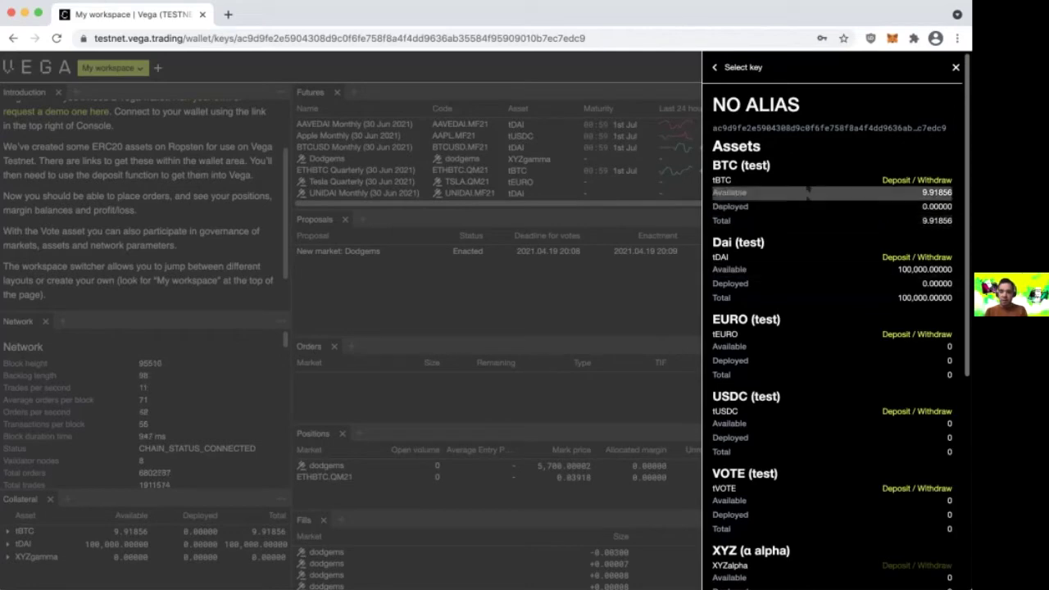
{"action": "left_click", "coordinate": [738, 67]}
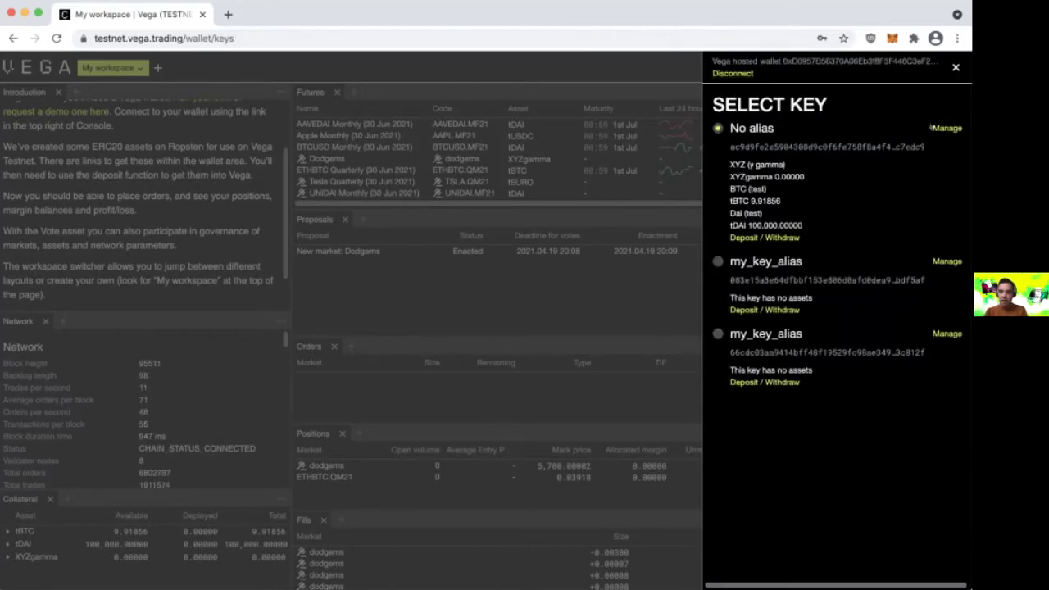
{"action": "left_click", "coordinate": [946, 128]}
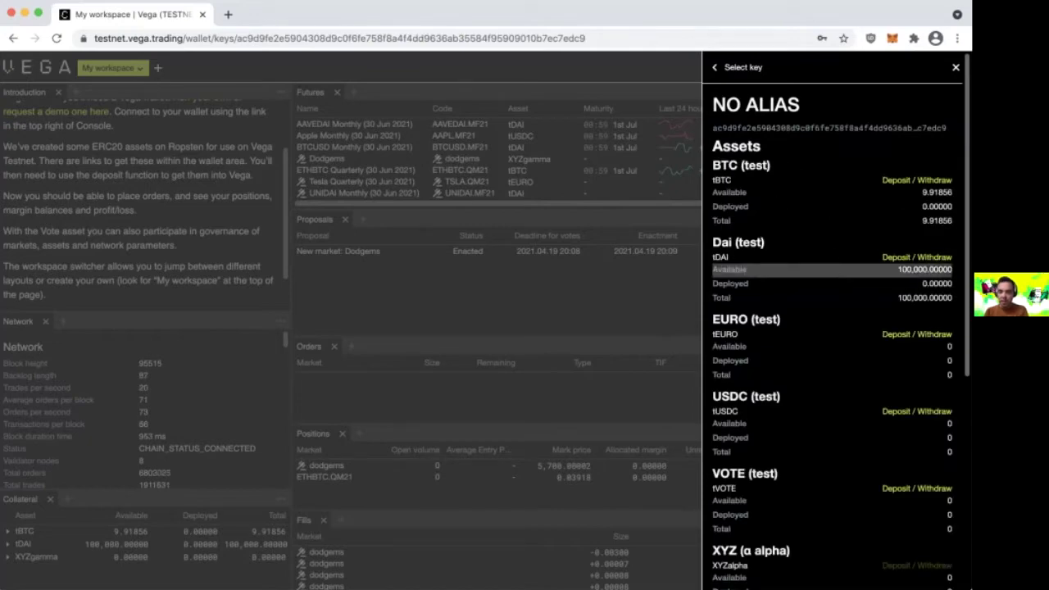
{"action": "scroll", "coordinate": [824, 218], "scroll_direction": "down", "scroll_amount": 3}
{"action": "scroll", "coordinate": [824, 218], "scroll_direction": "up", "scroll_amount": 3}
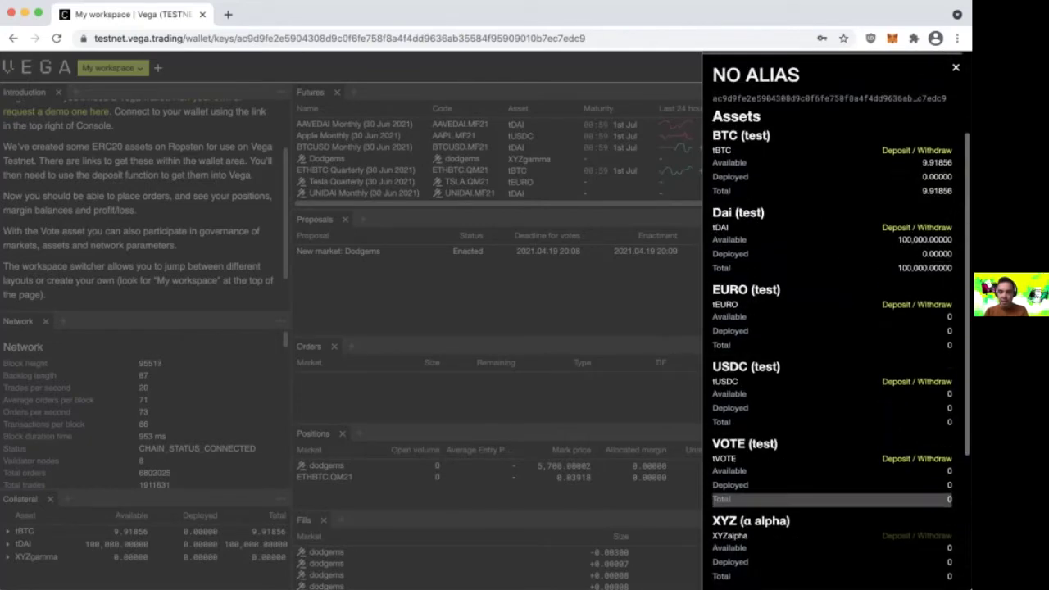
{"action": "scroll", "coordinate": [824, 218], "scroll_direction": "down", "scroll_amount": 1}
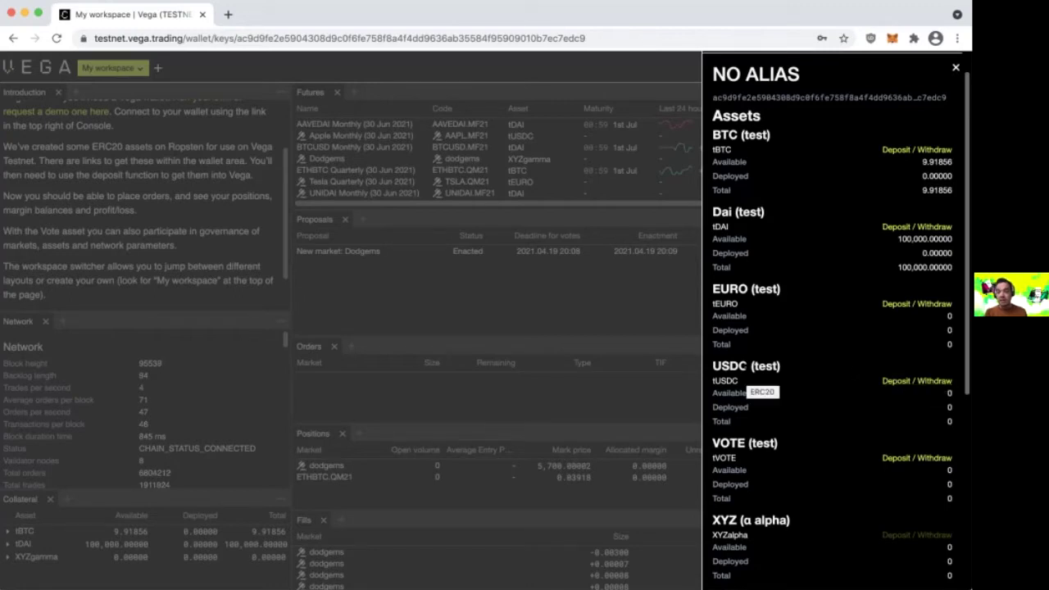
- Open the USDC (test) asset details and start a tUSDC deposit
{"action": "left_click", "coordinate": [923, 380]}
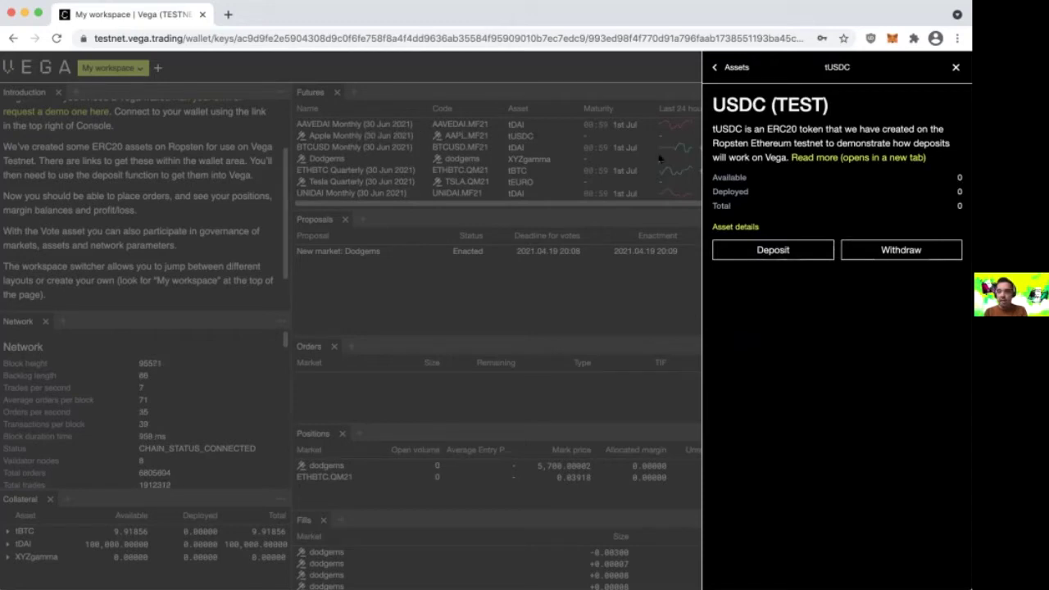
{"action": "left_click", "coordinate": [768, 251]}
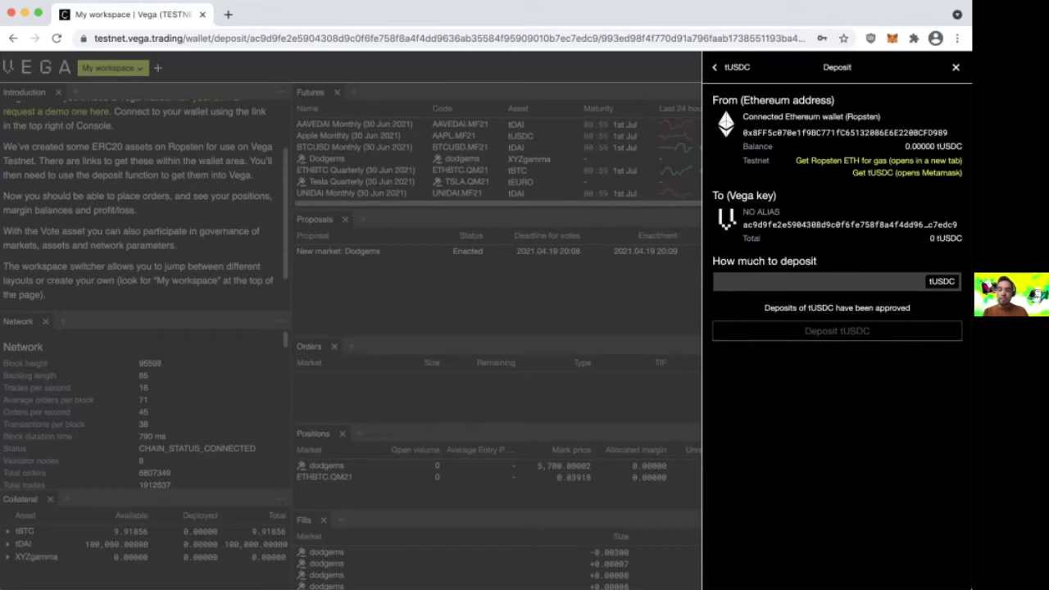
{"action": "left_click", "coordinate": [837, 331]}
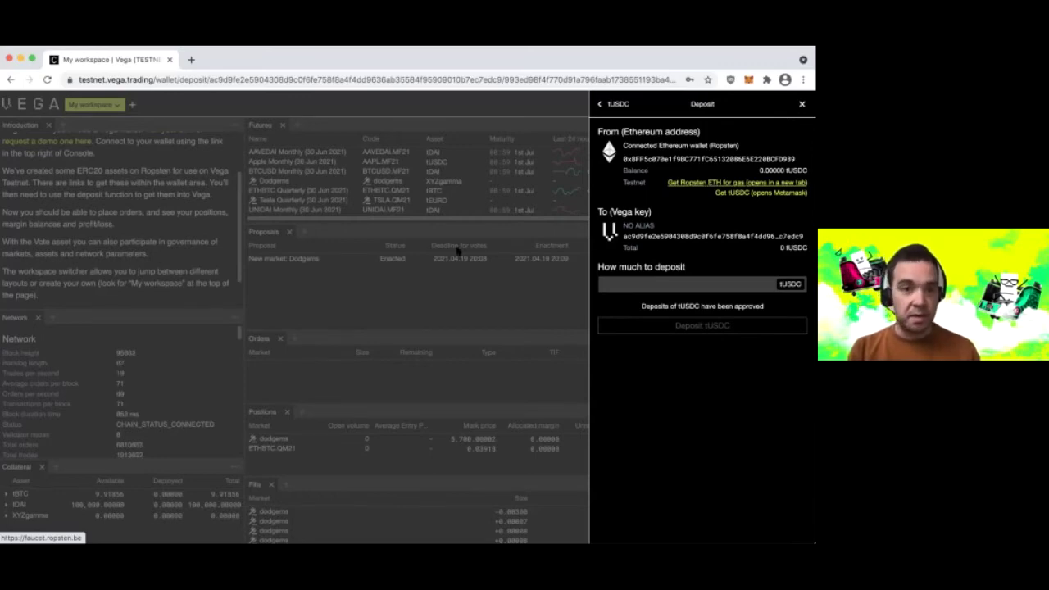
- Request Ropsten test ether for the copied address, which is refused as greylisted
{"action": "left_click", "coordinate": [687, 182]}
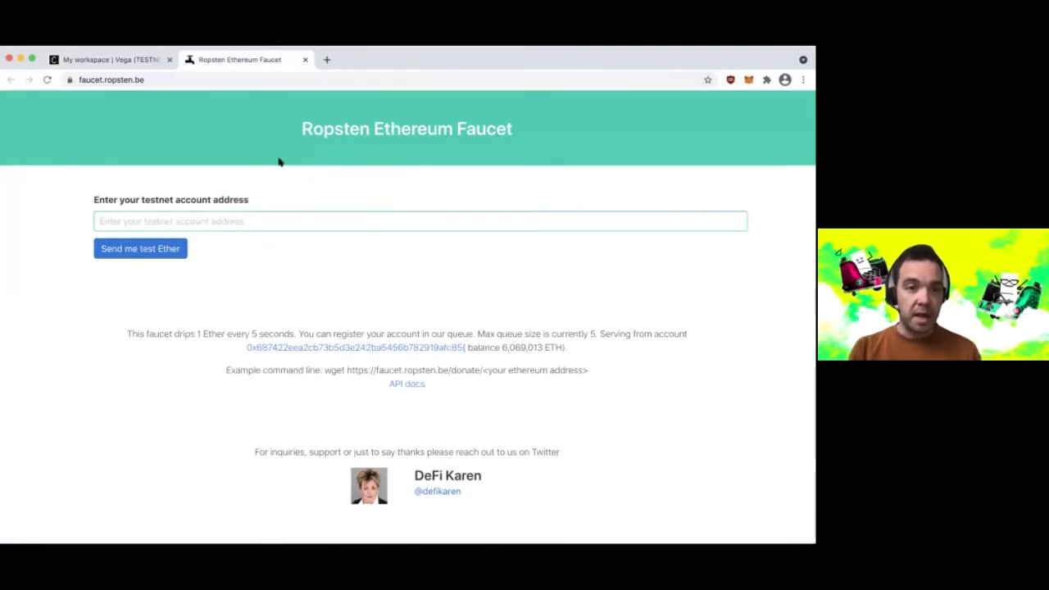
{"action": "left_click", "coordinate": [131, 223]}
{"action": "key", "text": "super+v"}
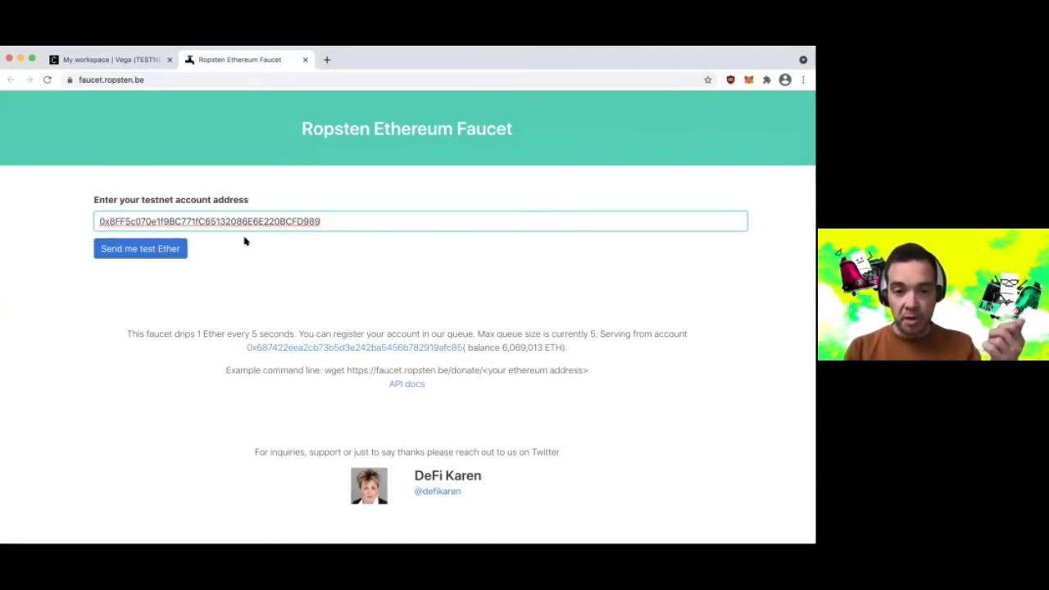
{"action": "left_click", "coordinate": [154, 256]}
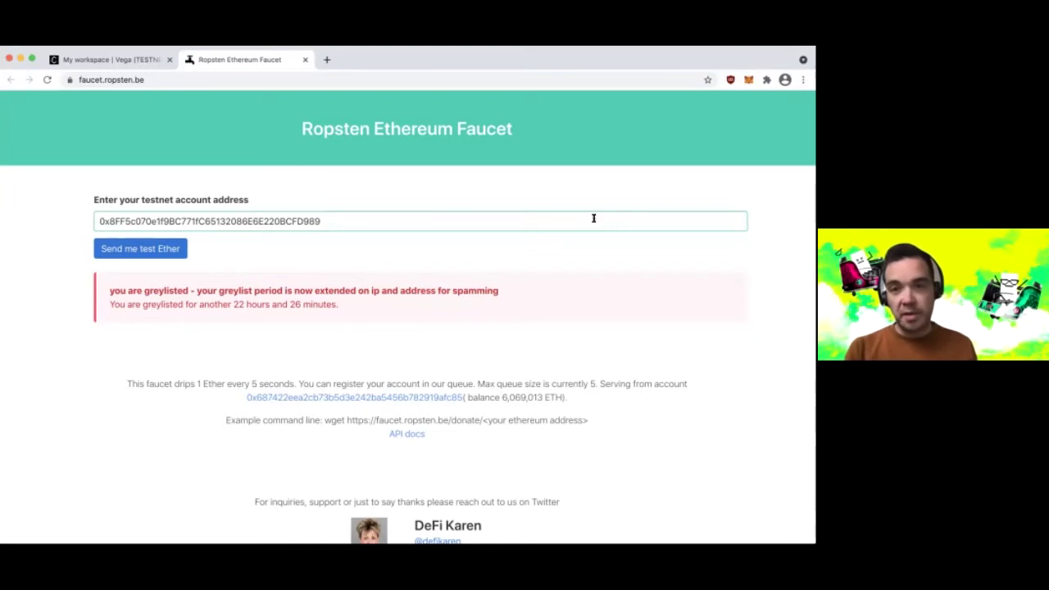
{"action": "left_click", "coordinate": [141, 61]}
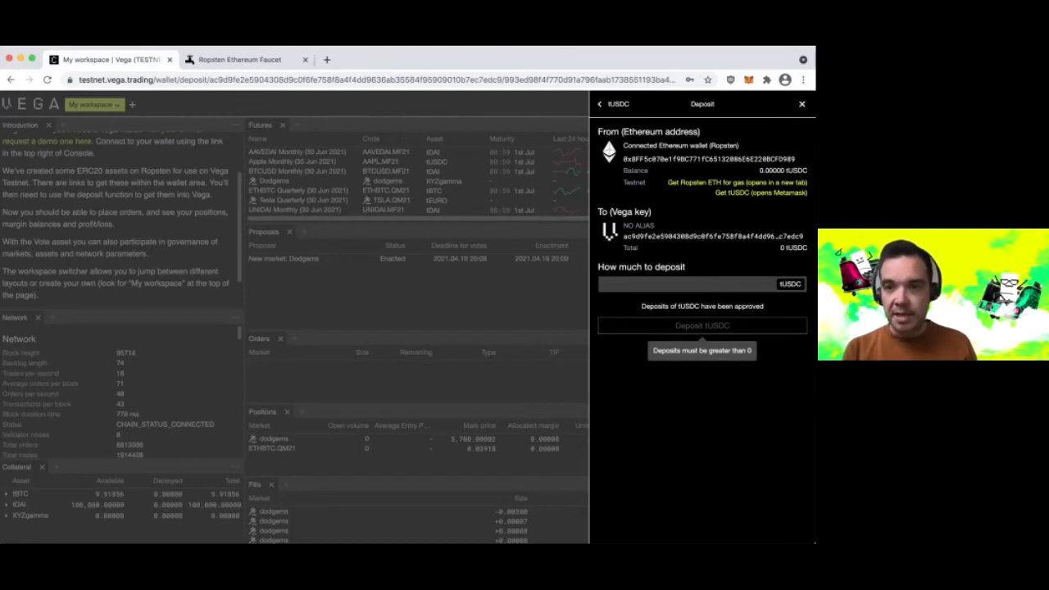
- Request tUSDC from the test faucet and bring up the pending MetaMask transaction
{"action": "double_click", "coordinate": [724, 192]}
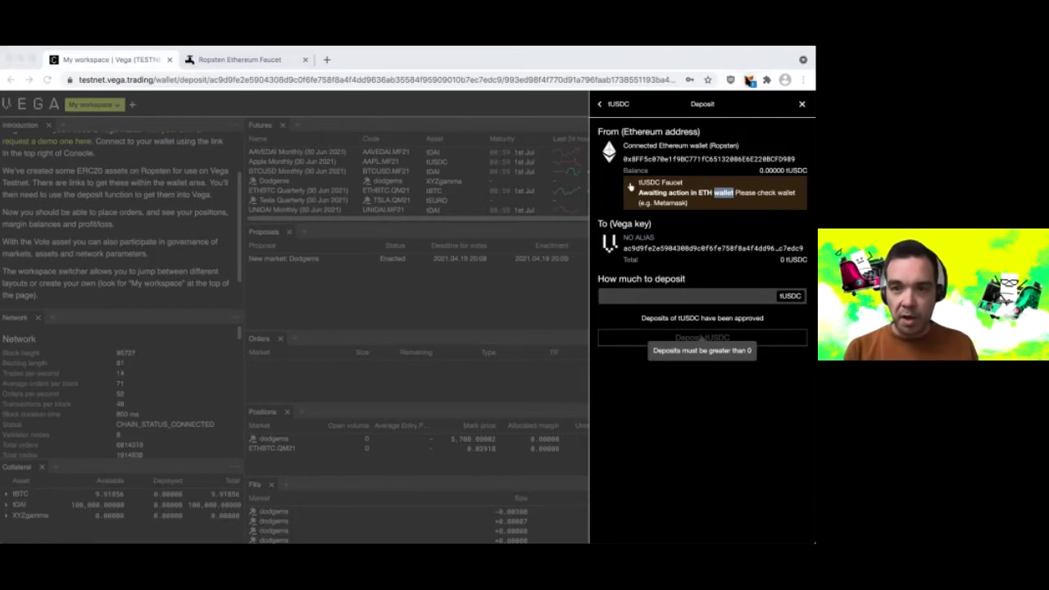
{"action": "left_click", "coordinate": [749, 81]}
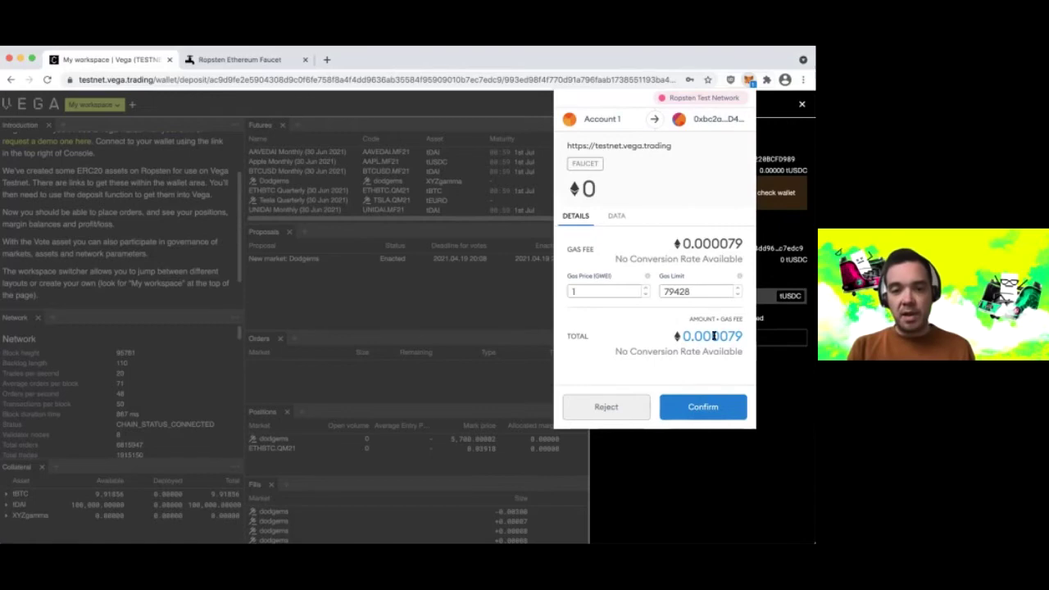
- Confirm the tUSDC faucet transaction in MetaMask, receiving 100,000 tUSDC
{"action": "left_click", "coordinate": [706, 407]}
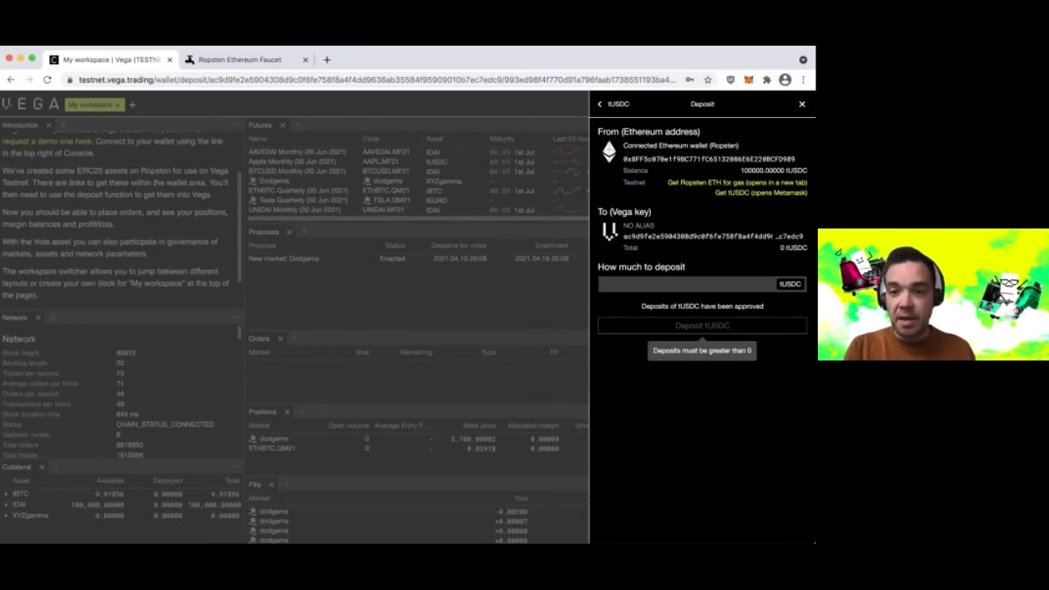
- Enter the maximum 100000.00000 tUSDC as the deposit amount and submit it
{"action": "left_click", "coordinate": [744, 283]}
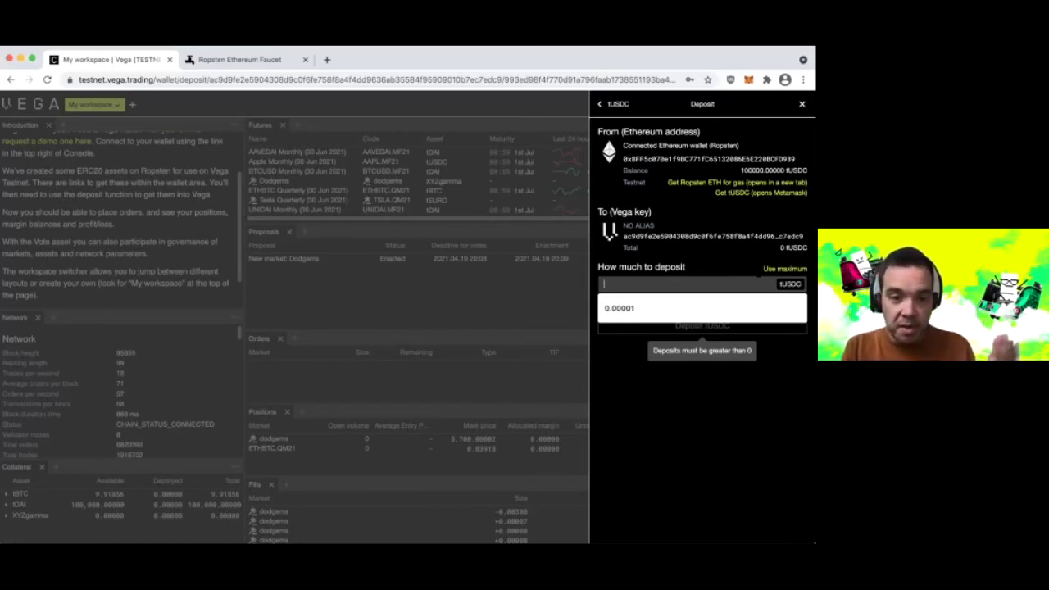
{"action": "left_click", "coordinate": [658, 307]}
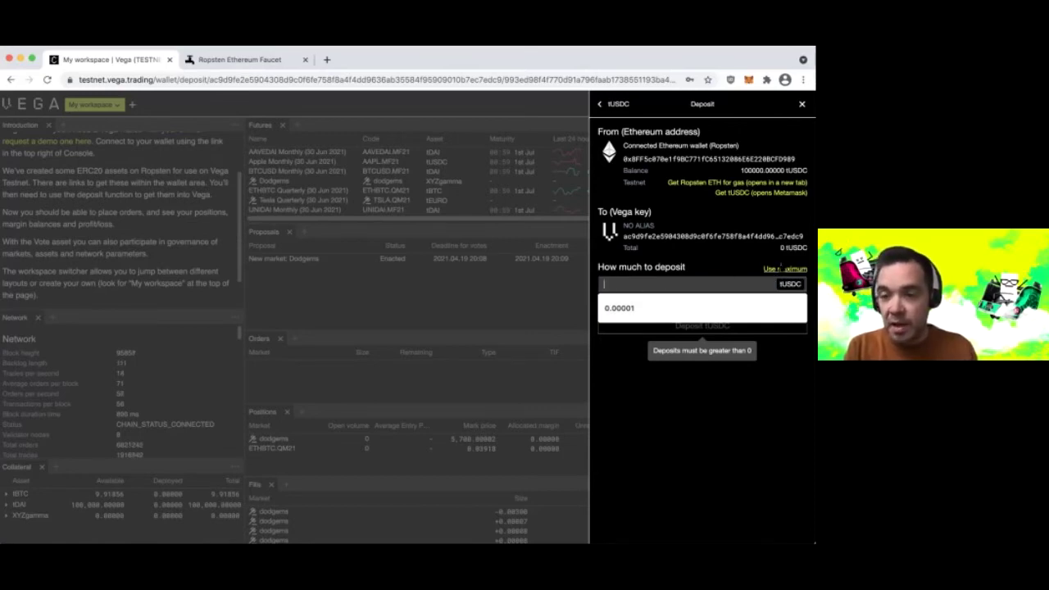
{"action": "left_click", "coordinate": [780, 268]}
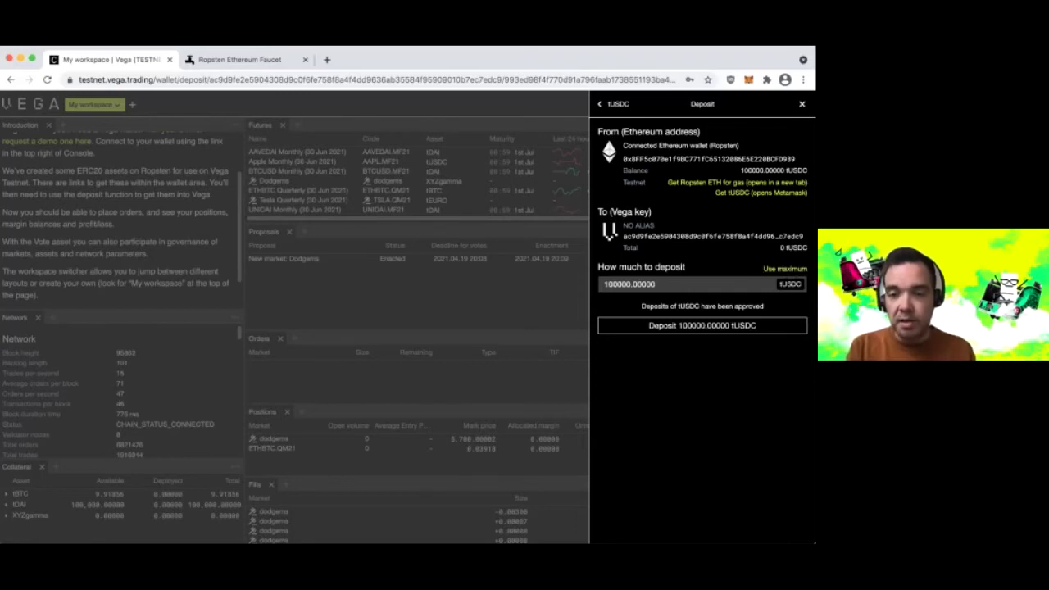
{"action": "left_click", "coordinate": [721, 327]}
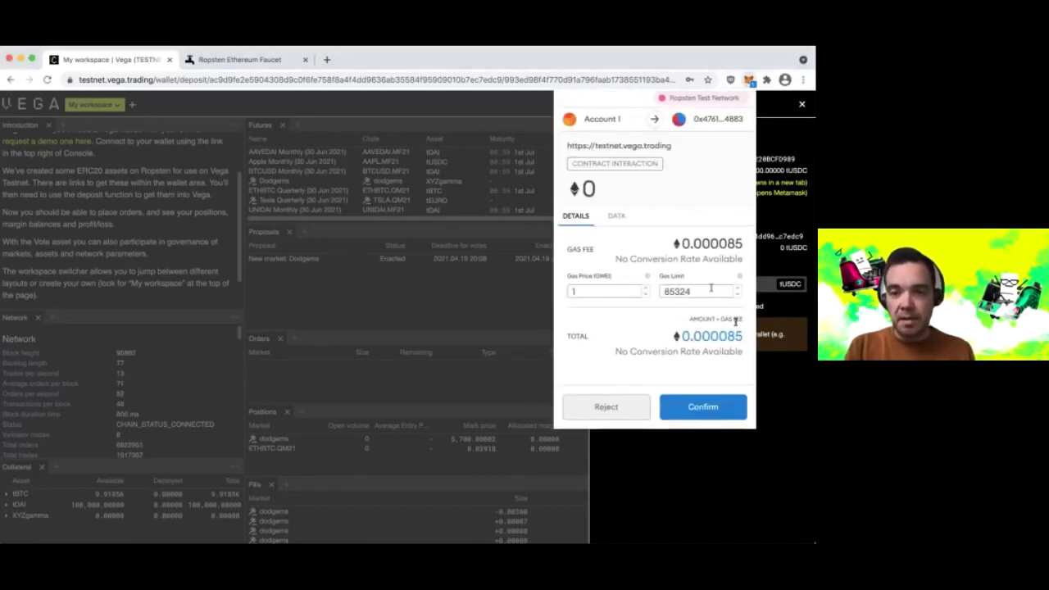
- Confirm the 100,000 tUSDC deposit transaction in MetaMask and close the popup
{"action": "left_click", "coordinate": [710, 412]}
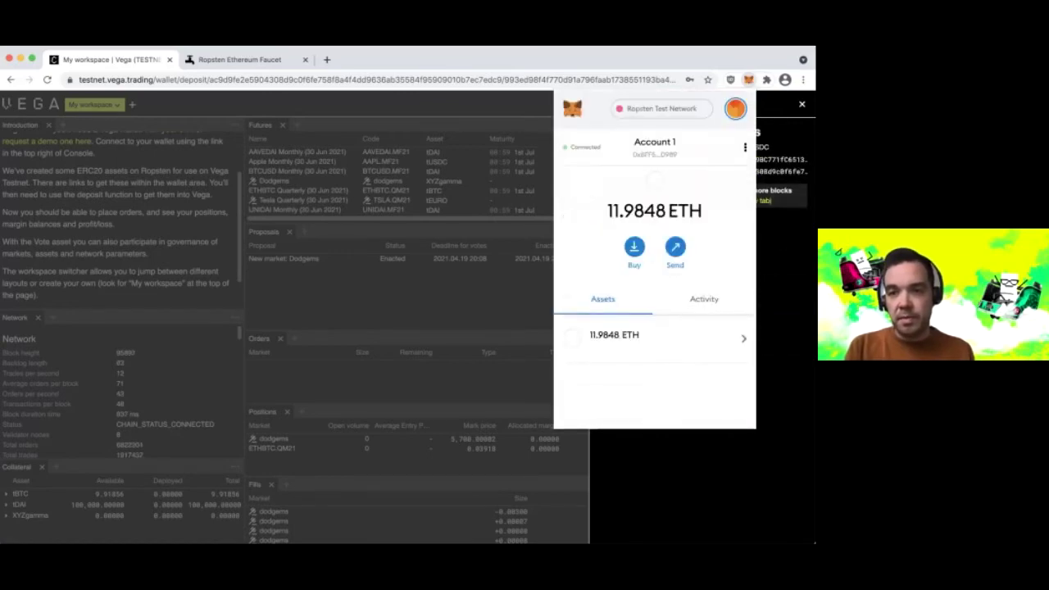
{"action": "key", "text": "Escape"}
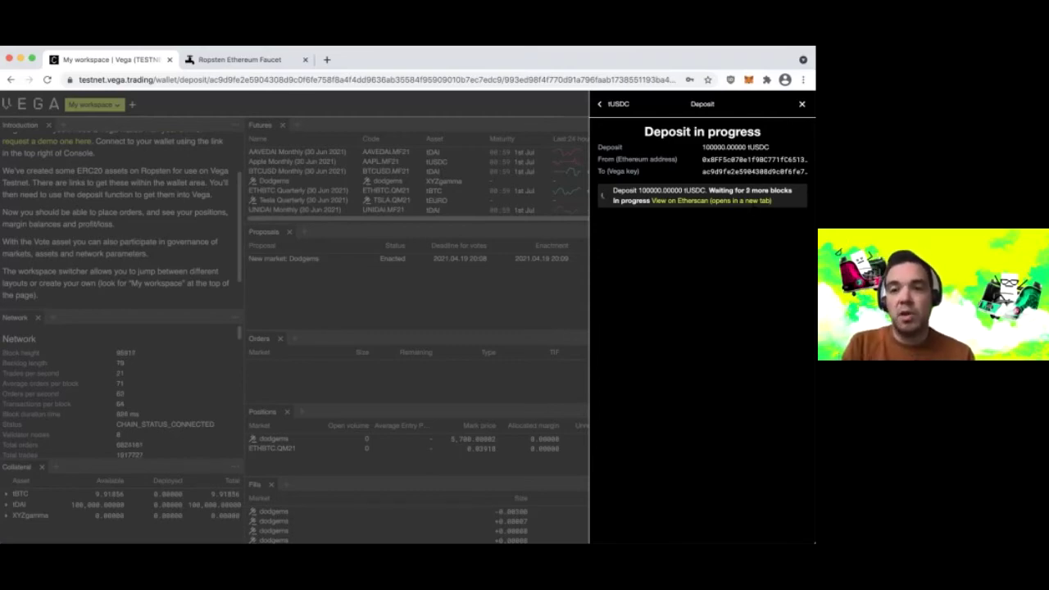
- Open the in-progress 100,000 tUSDC deposit transaction on Etherscan in a new tab
{"action": "left_click_drag", "start_coordinate": [745, 190], "coordinate": [757, 191]}
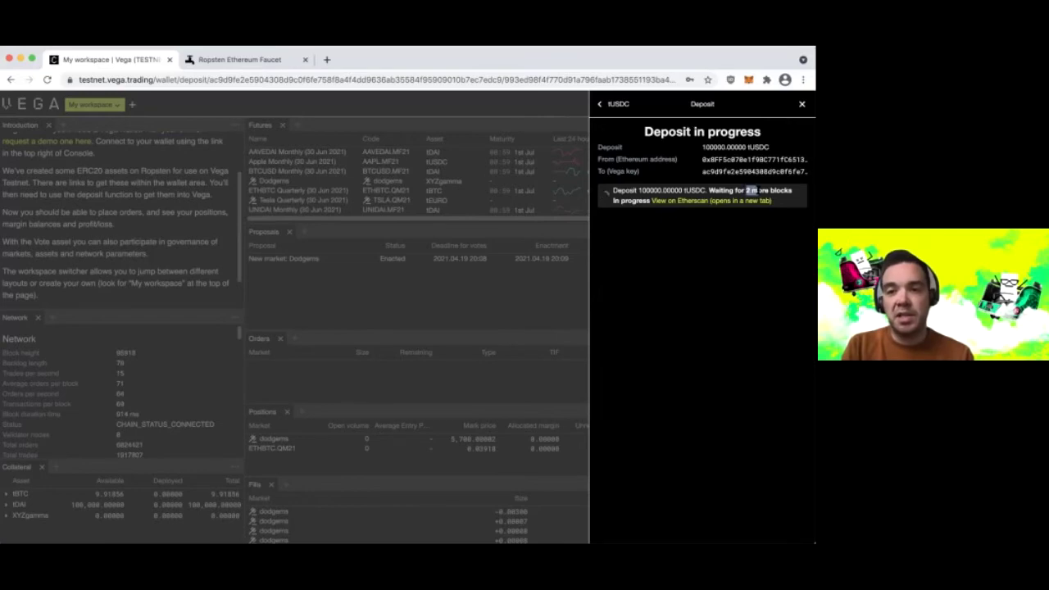
{"action": "left_click", "coordinate": [747, 190]}
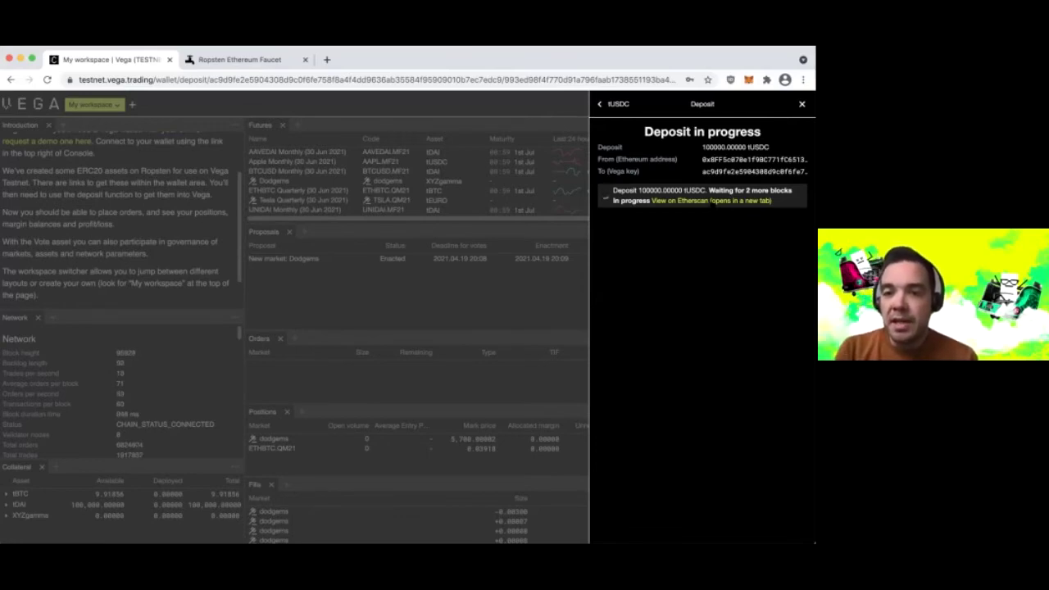
{"action": "left_click", "coordinate": [707, 202]}
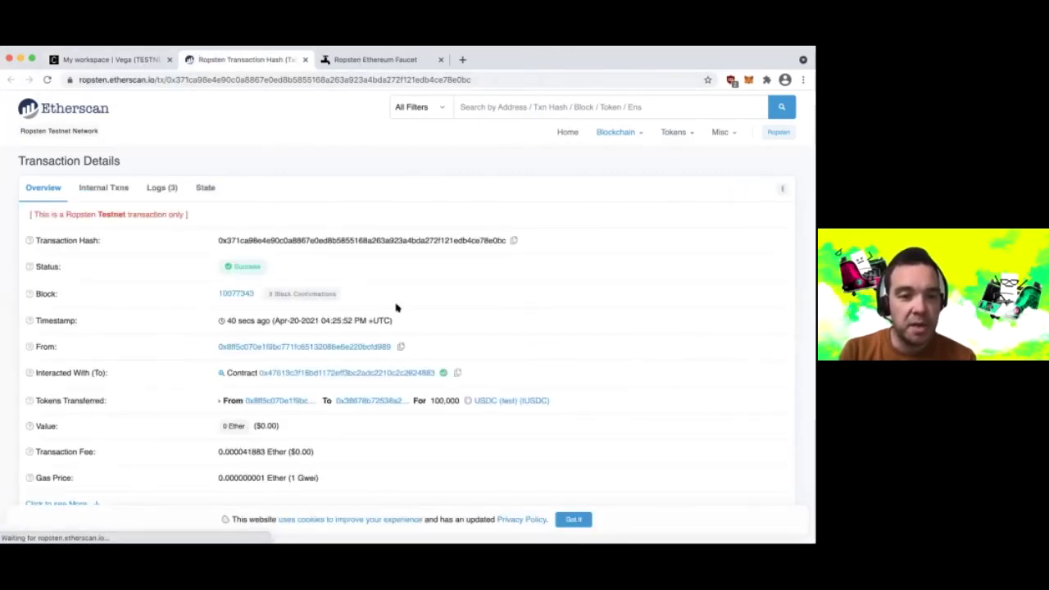
- Verify the deposit succeeded in block 10077343 for 100,000 tUSDC, then go back to Vega
{"action": "scroll", "coordinate": [264, 358], "scroll_direction": "down", "scroll_amount": 2}
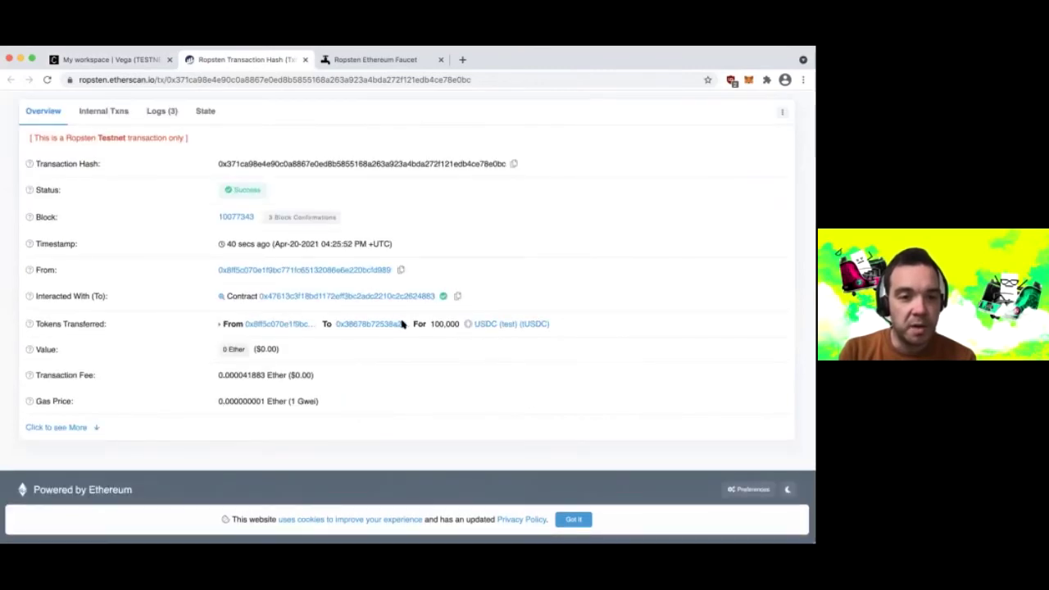
{"action": "left_click", "coordinate": [123, 57]}
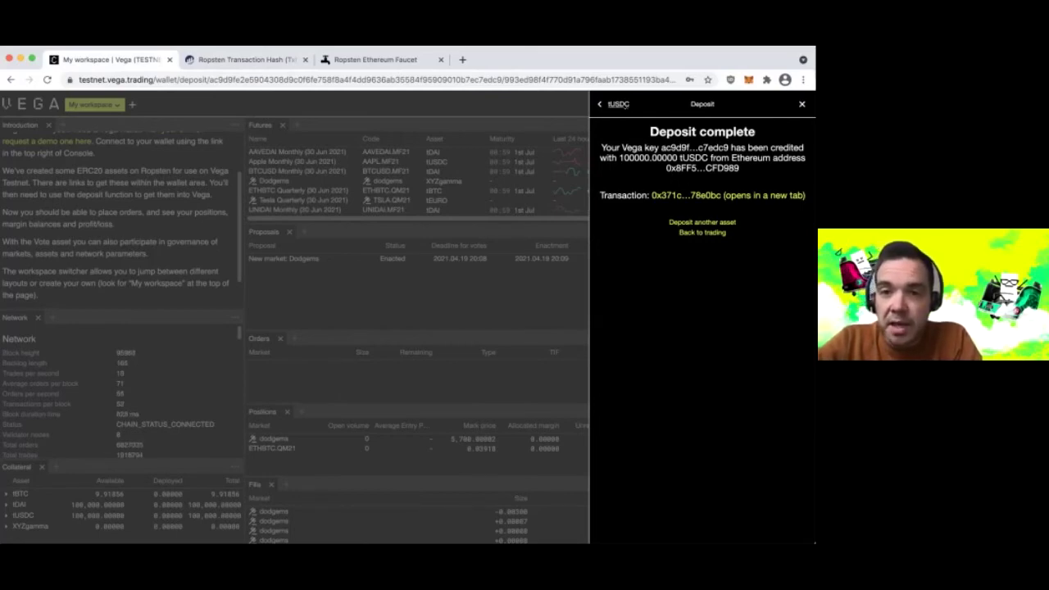
- Check the key's balances: 100,000 tUSDC, 100,000 tDAI, 9.91856 tBTC; then close the wallet panel
{"action": "left_click", "coordinate": [616, 105]}
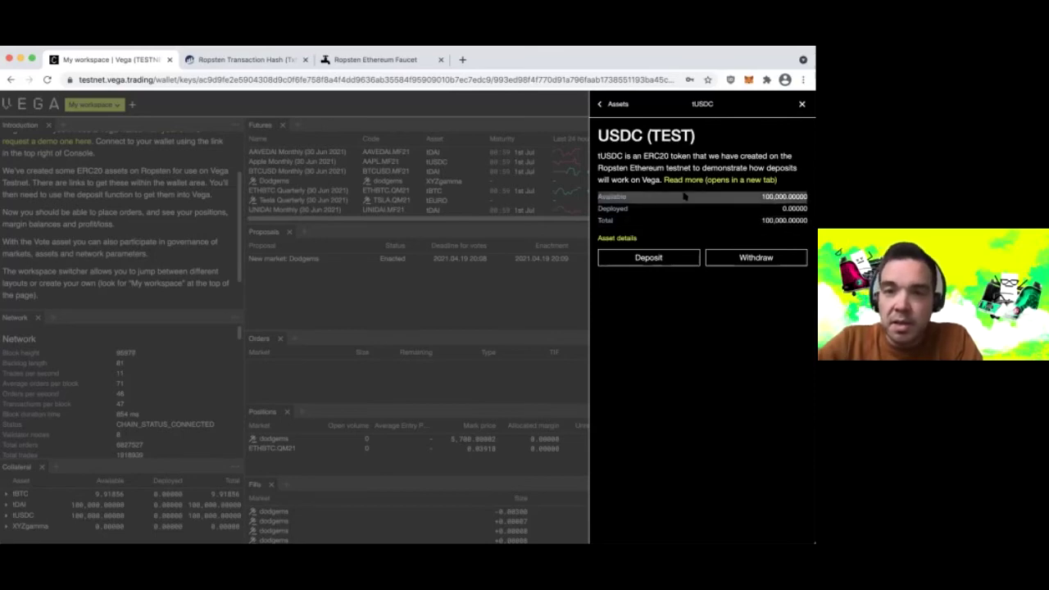
{"action": "left_click", "coordinate": [616, 104]}
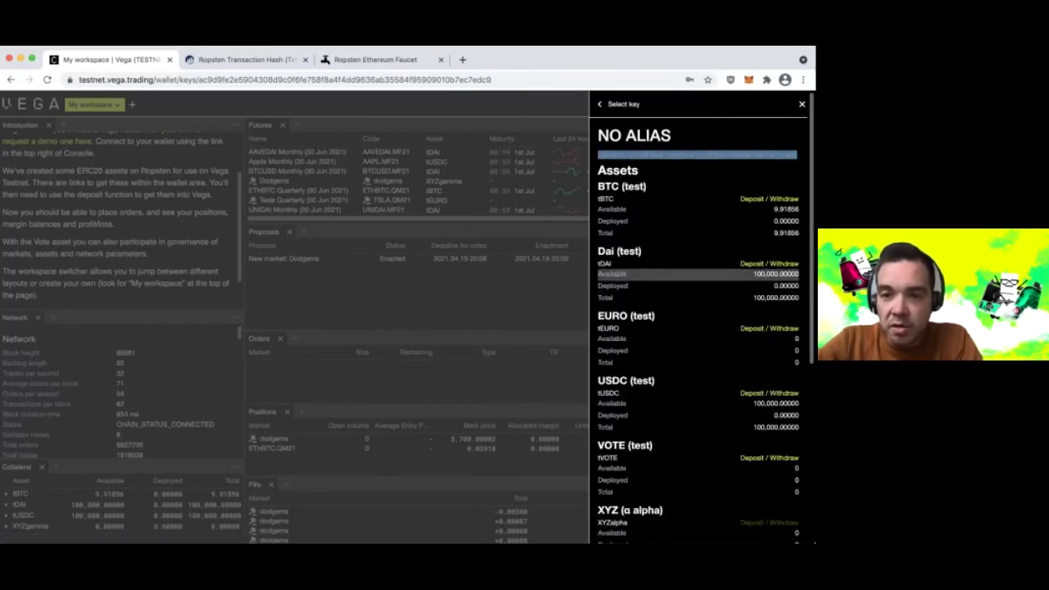
{"action": "scroll", "coordinate": [621, 316], "scroll_direction": "down", "scroll_amount": 2}
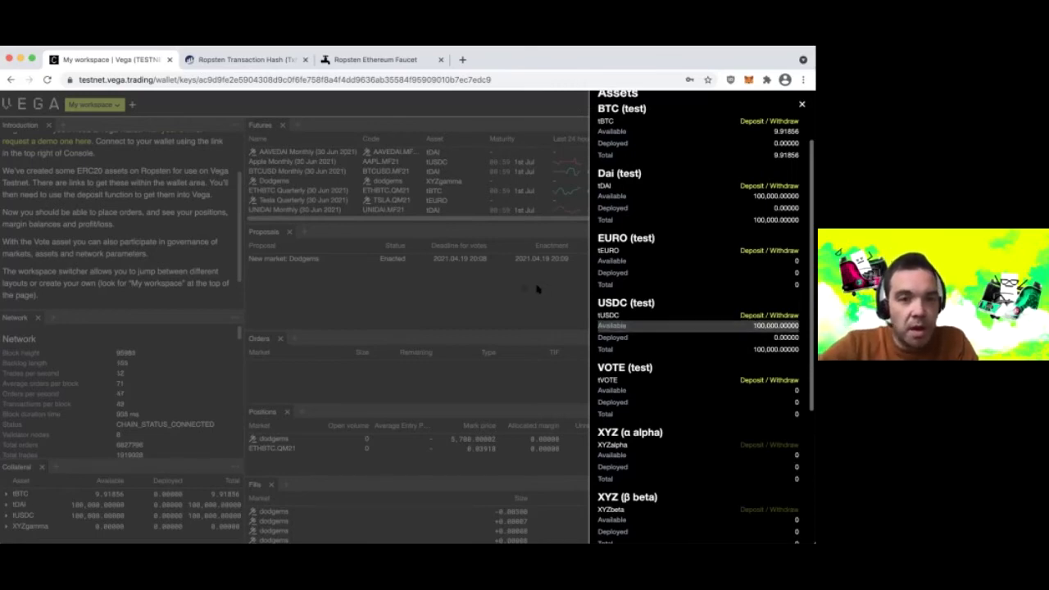
{"action": "left_click", "coordinate": [475, 244]}
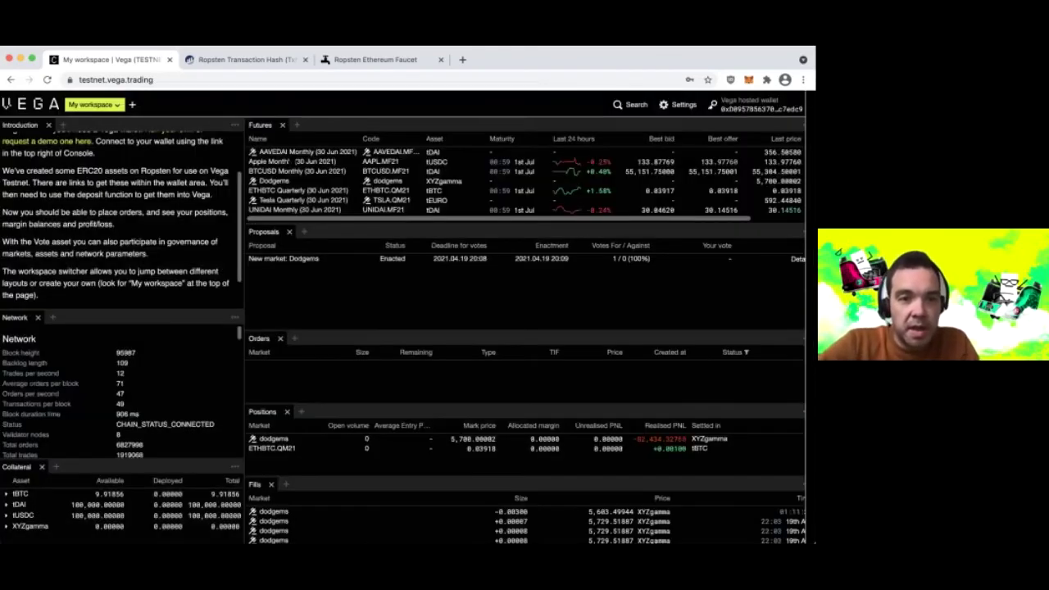
- In a new Apple Monthly workspace, buy 100 AAPL.MF21 at limit 133.97760, then show the wallet keys
{"action": "left_click", "coordinate": [296, 163]}
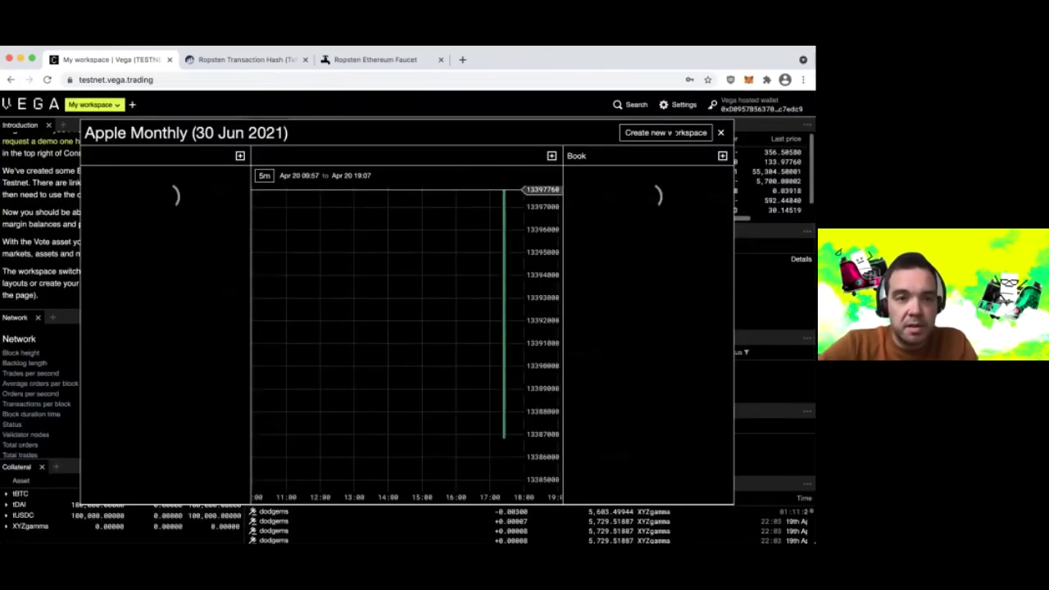
{"action": "left_click", "coordinate": [672, 132]}
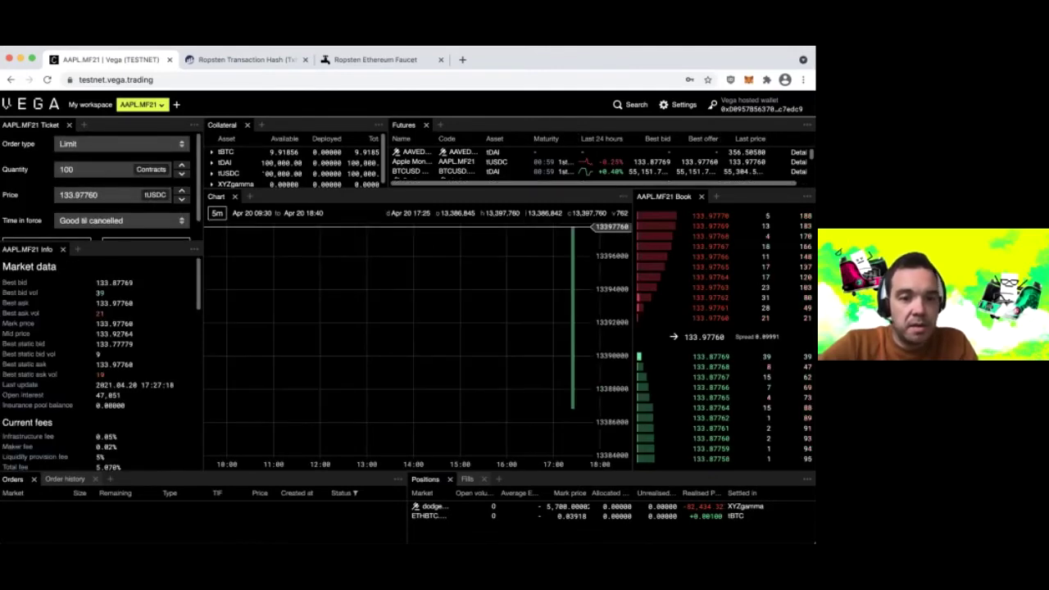
{"action": "scroll", "coordinate": [99, 185], "scroll_direction": "down", "scroll_amount": 1}
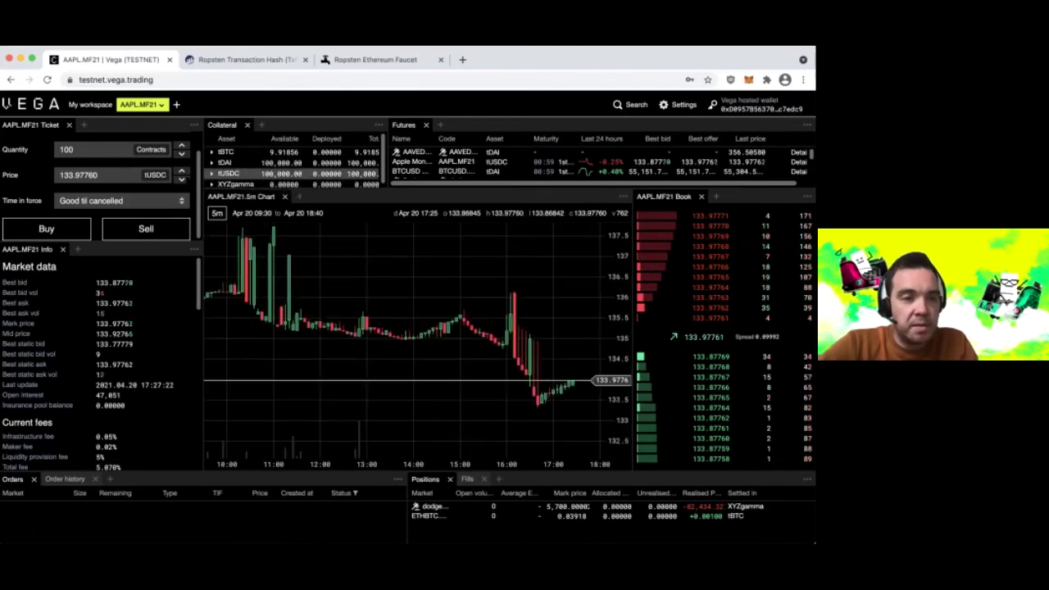
{"action": "left_click", "coordinate": [54, 237]}
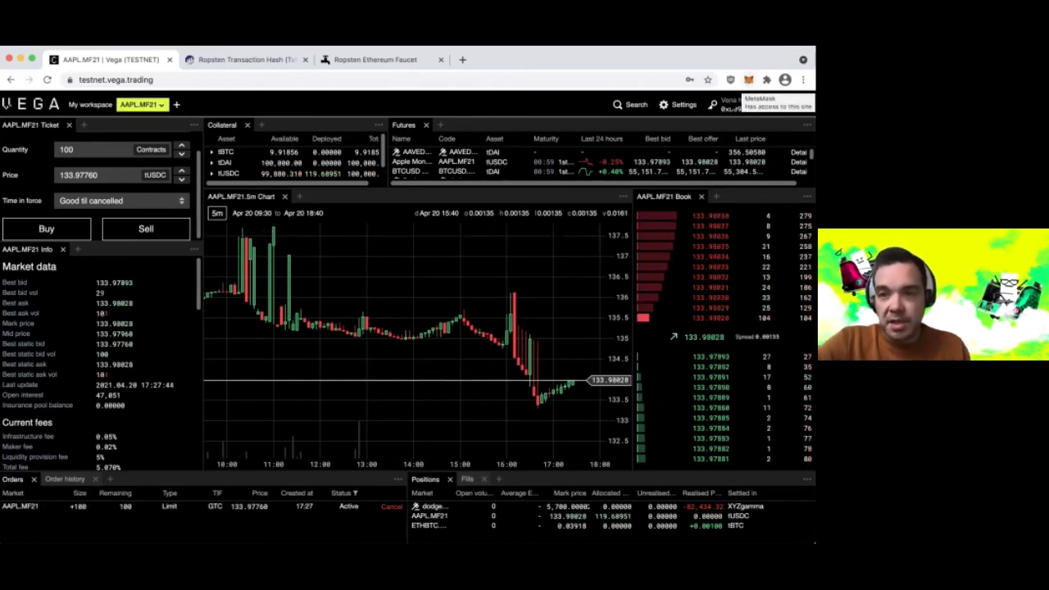
{"action": "left_click", "coordinate": [748, 101]}
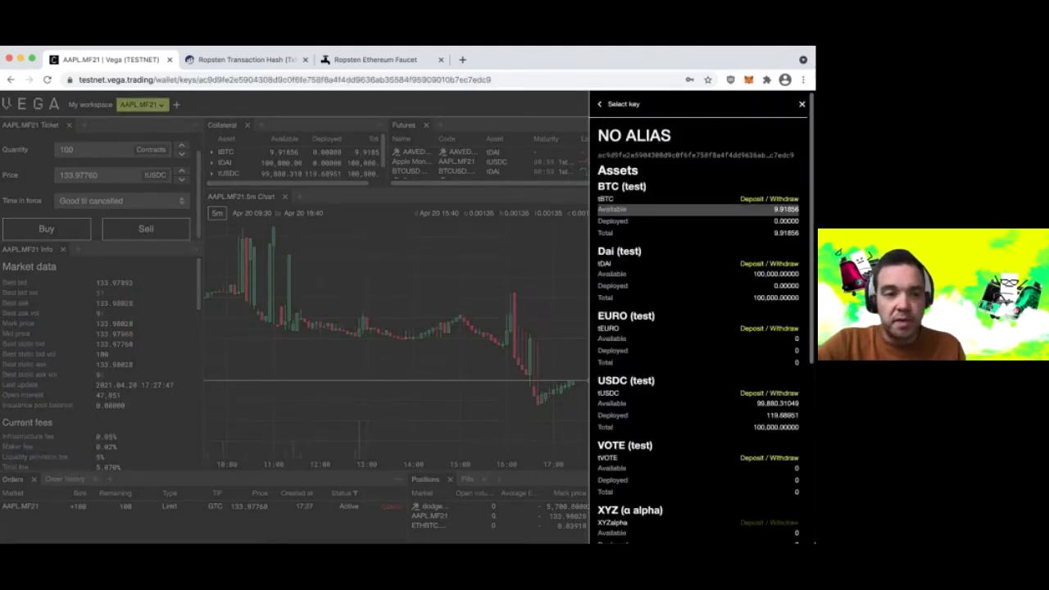
- Open the tBTC withdrawal form for the No alias key holding 9.91856 tBTC
{"action": "scroll", "coordinate": [667, 225], "scroll_direction": "down", "scroll_amount": 2}
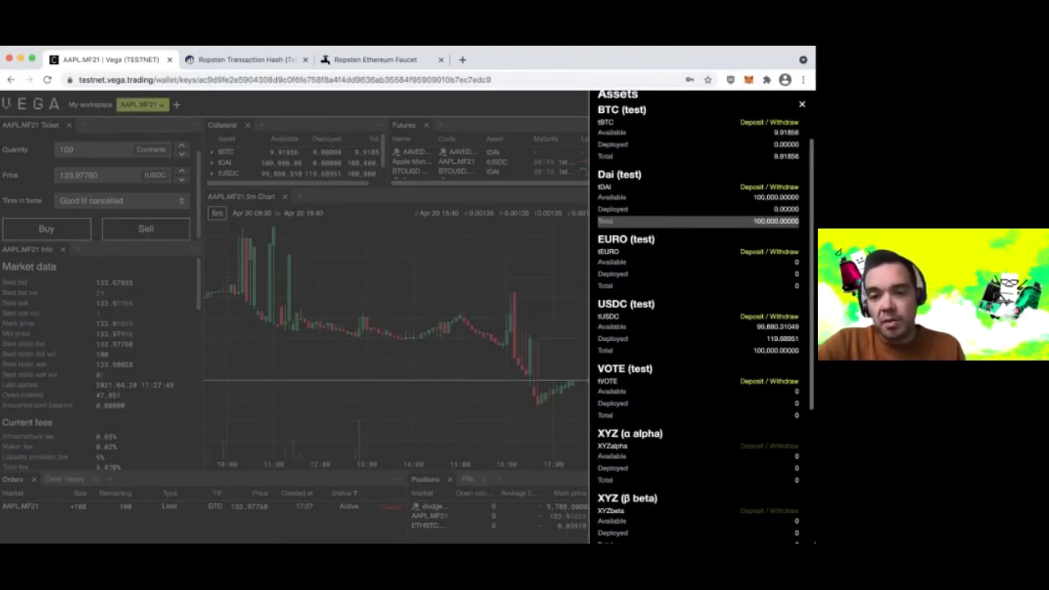
{"action": "scroll", "coordinate": [667, 221], "scroll_direction": "down", "scroll_amount": 1}
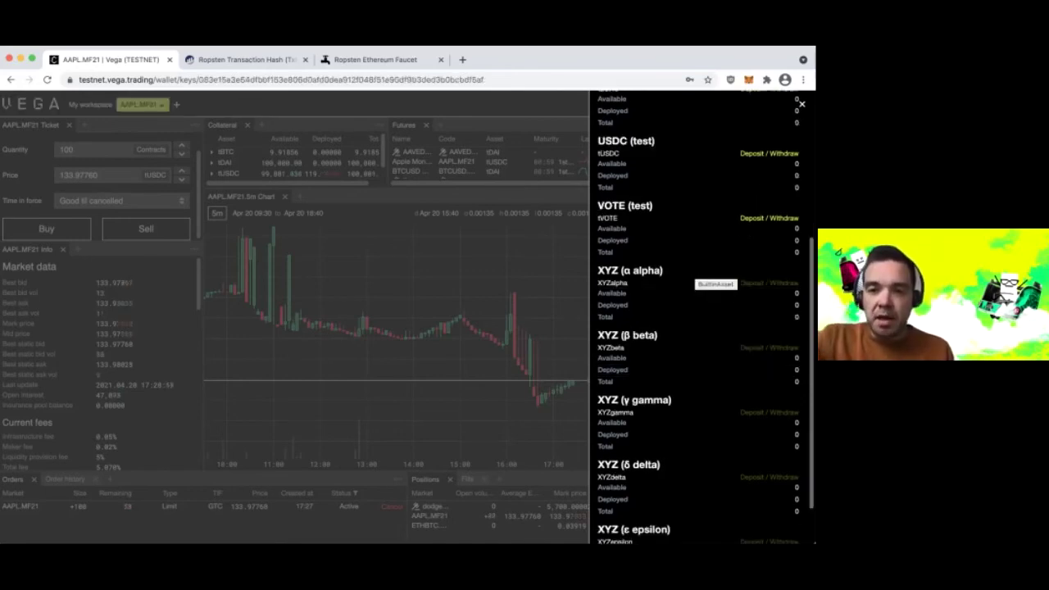
{"action": "scroll", "coordinate": [693, 271], "scroll_direction": "up", "scroll_amount": 5}
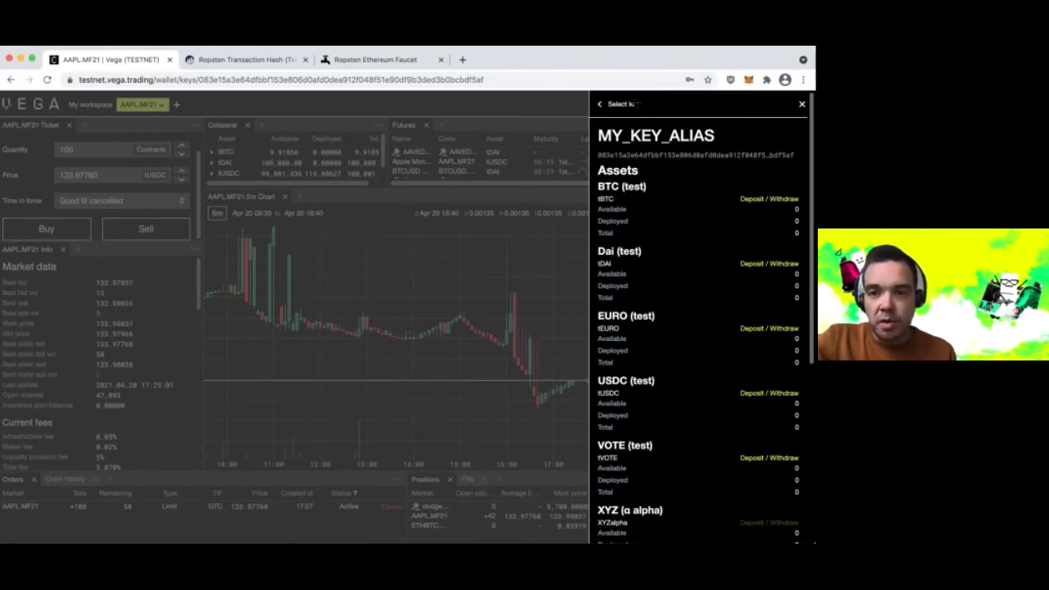
{"action": "left_click", "coordinate": [619, 104]}
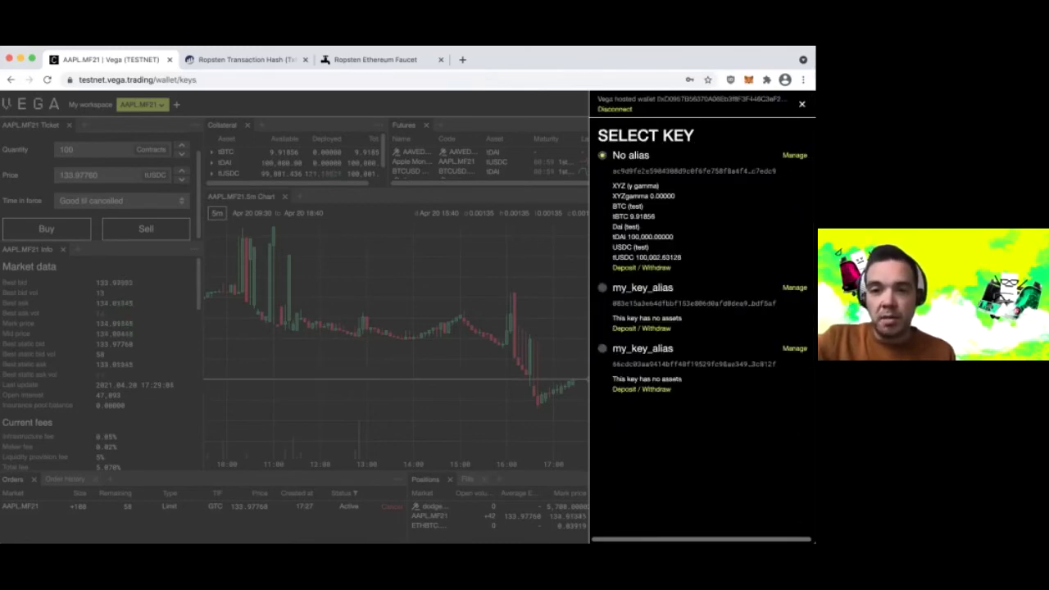
{"action": "left_click", "coordinate": [794, 156]}
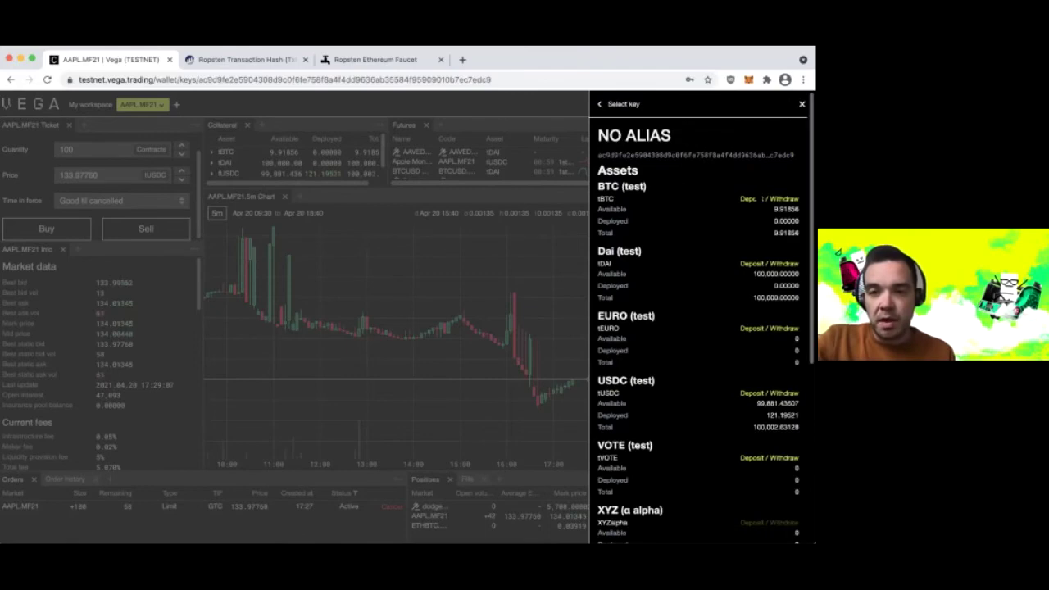
{"action": "left_click", "coordinate": [759, 199]}
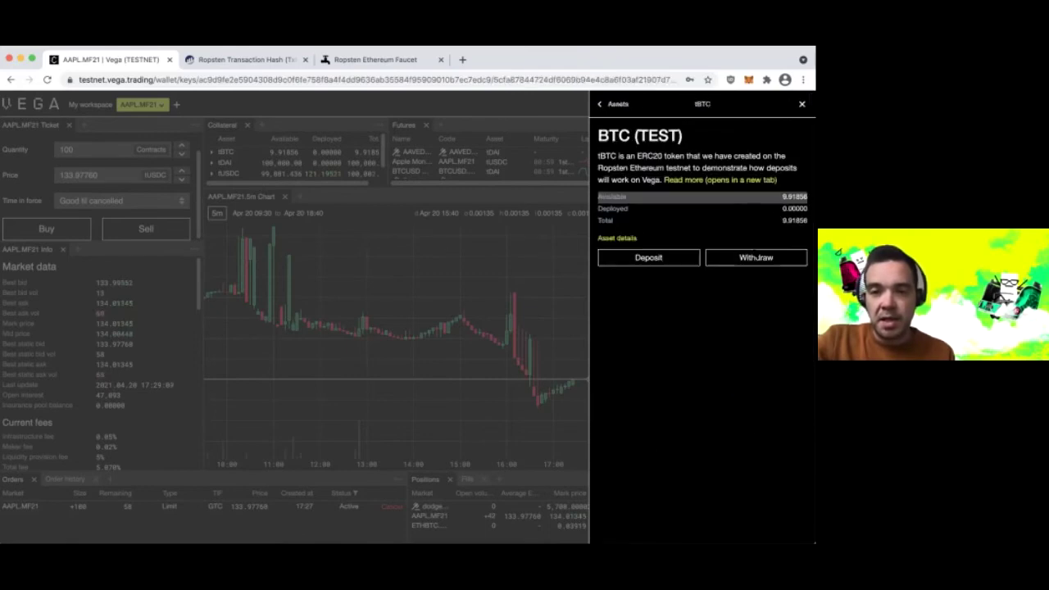
{"action": "left_click", "coordinate": [739, 256]}
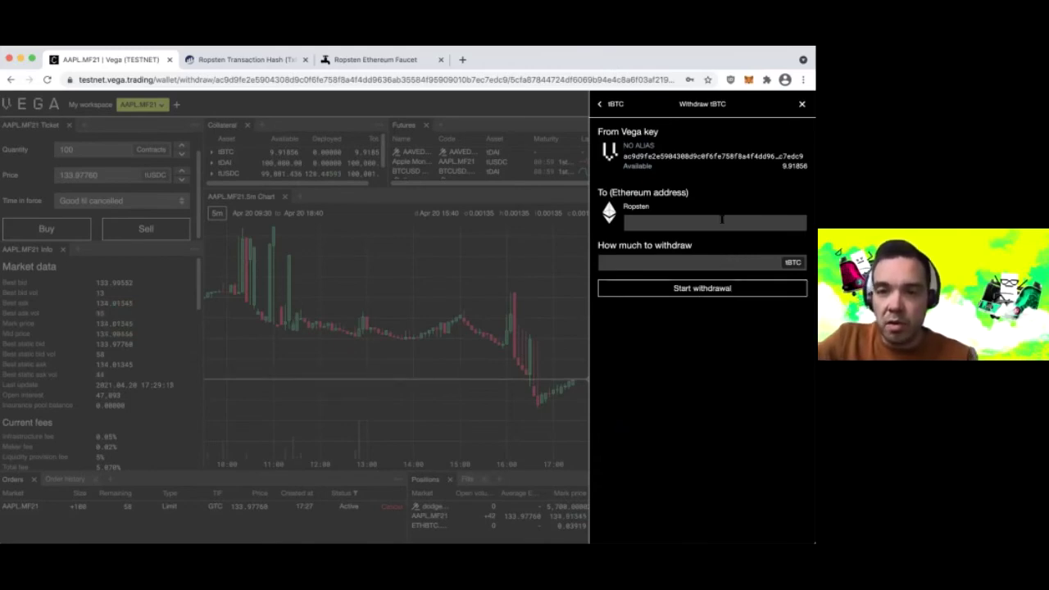
{"action": "left_click", "coordinate": [747, 80]}
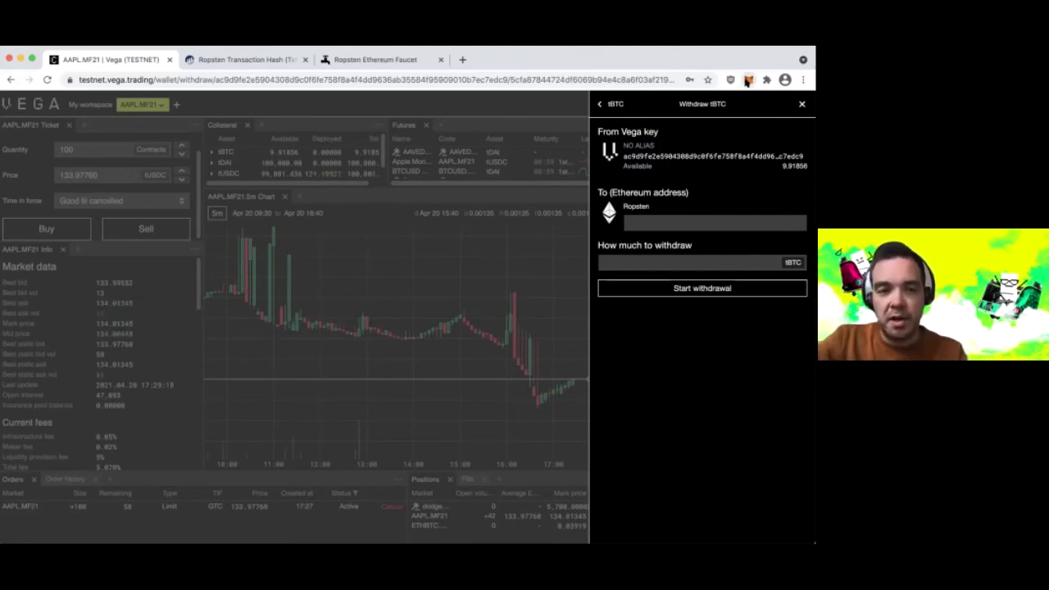
{"action": "left_click", "coordinate": [747, 80]}
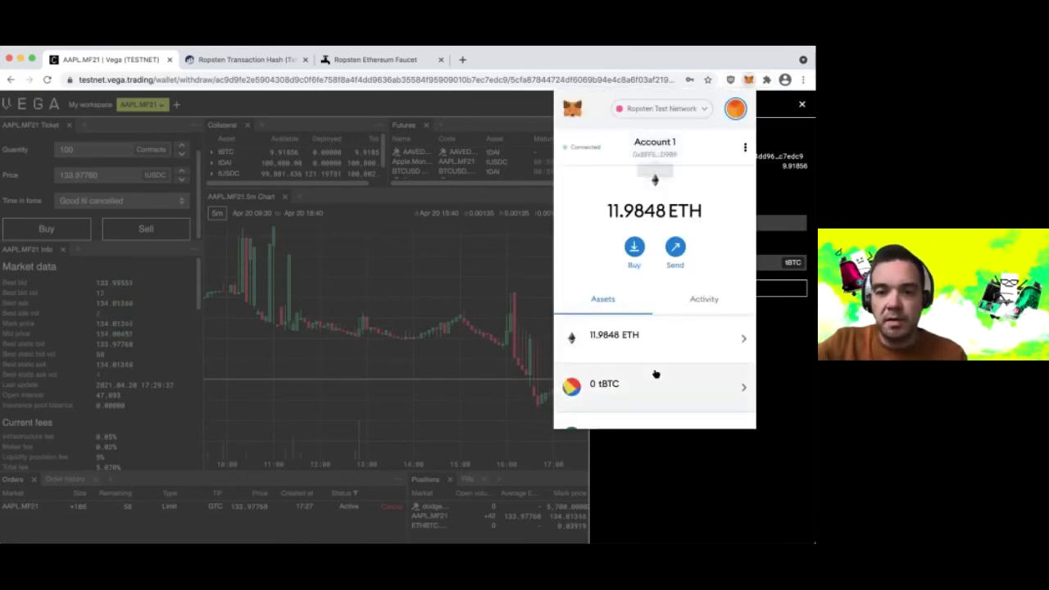
{"action": "scroll", "coordinate": [655, 374], "scroll_direction": "down", "scroll_amount": 3}
{"action": "scroll", "coordinate": [656, 374], "scroll_direction": "down", "scroll_amount": 3}
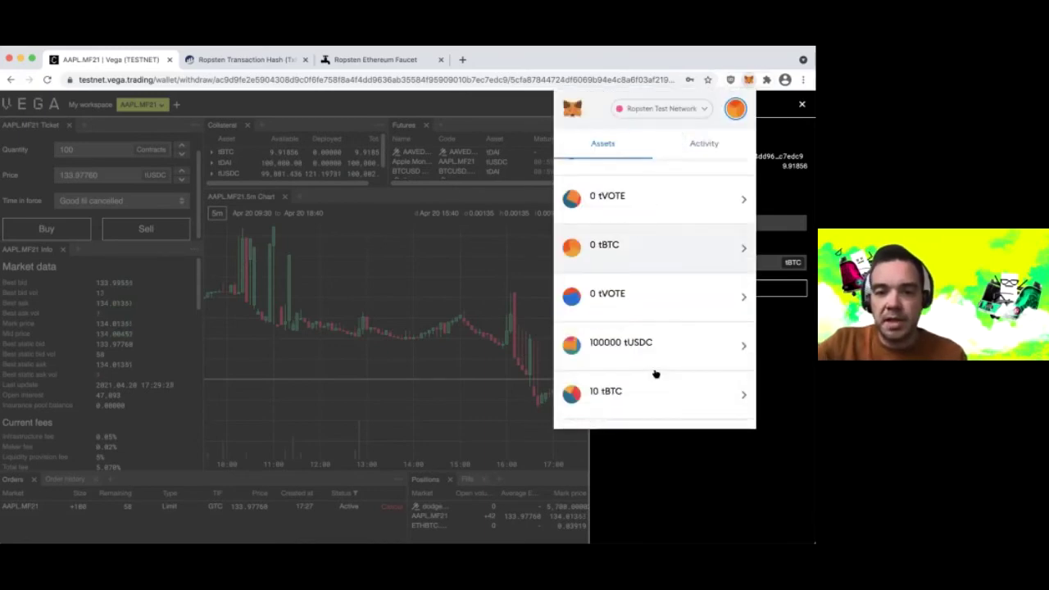
{"action": "scroll", "coordinate": [656, 373], "scroll_direction": "down", "scroll_amount": 3}
{"action": "scroll", "coordinate": [718, 172], "scroll_direction": "up", "scroll_amount": 10}
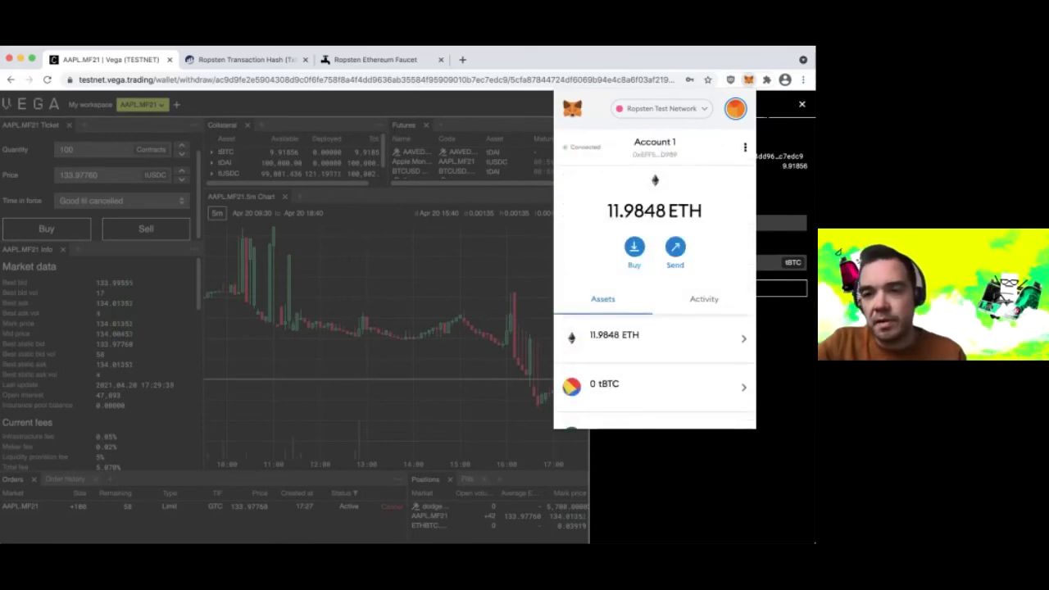
{"action": "left_click", "coordinate": [765, 221]}
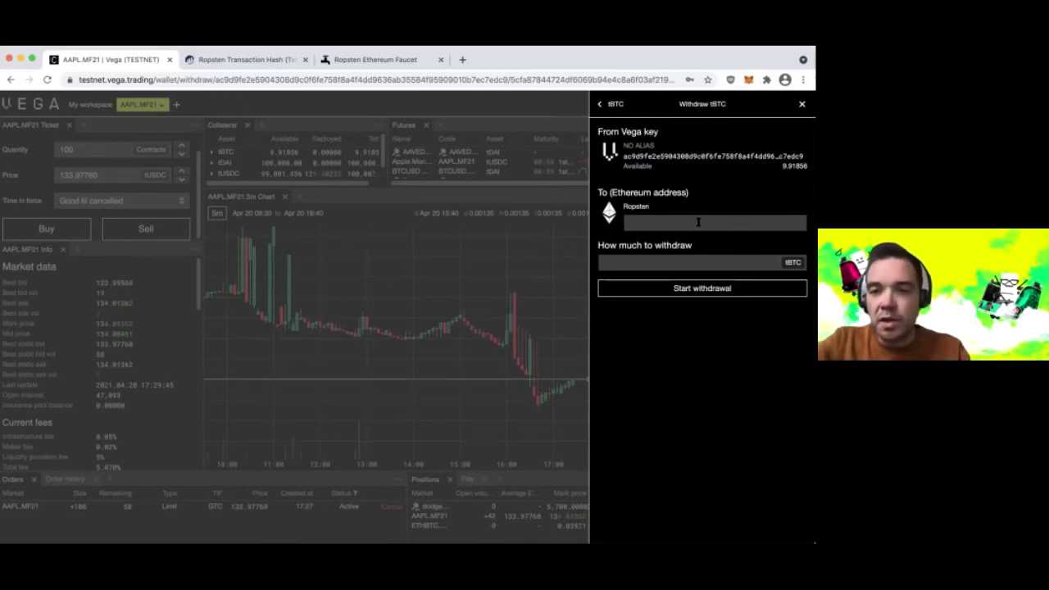
- Paste the connected wallet's Ethereum address into the withdrawal's To field
{"action": "left_click", "coordinate": [698, 221]}
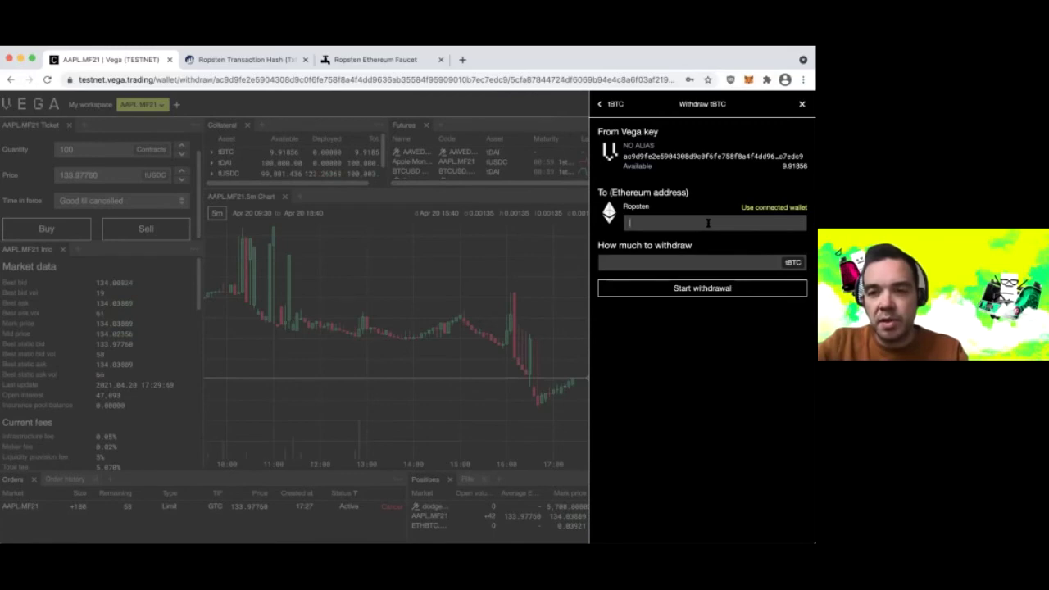
{"action": "type", "text": "F5c070e1f9BC771fC85132086E6E220BCFD9E9"}
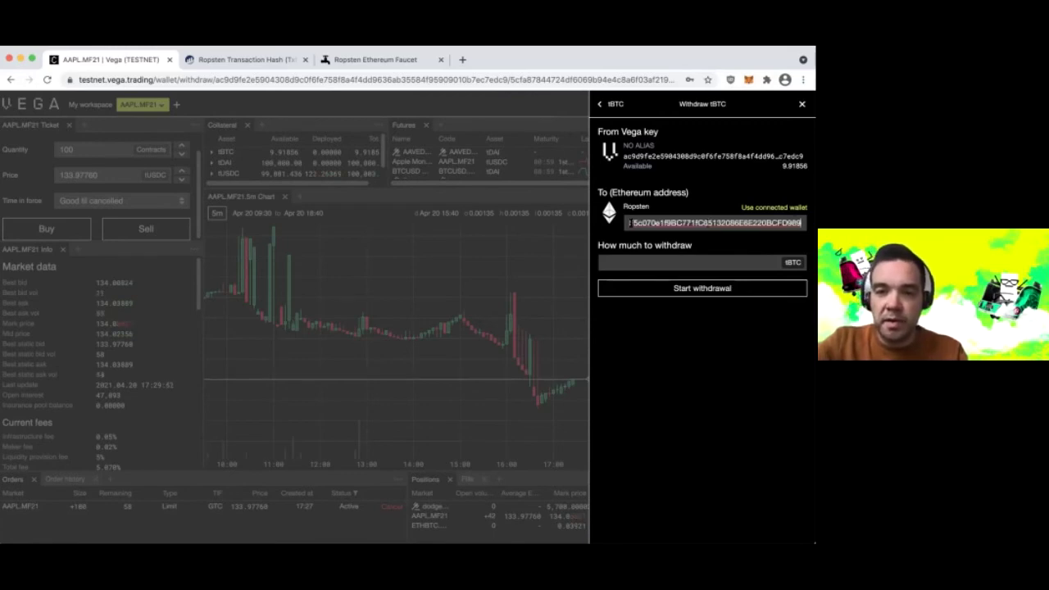
{"action": "key", "text": "super+a"}
{"action": "key", "text": "super+c"}
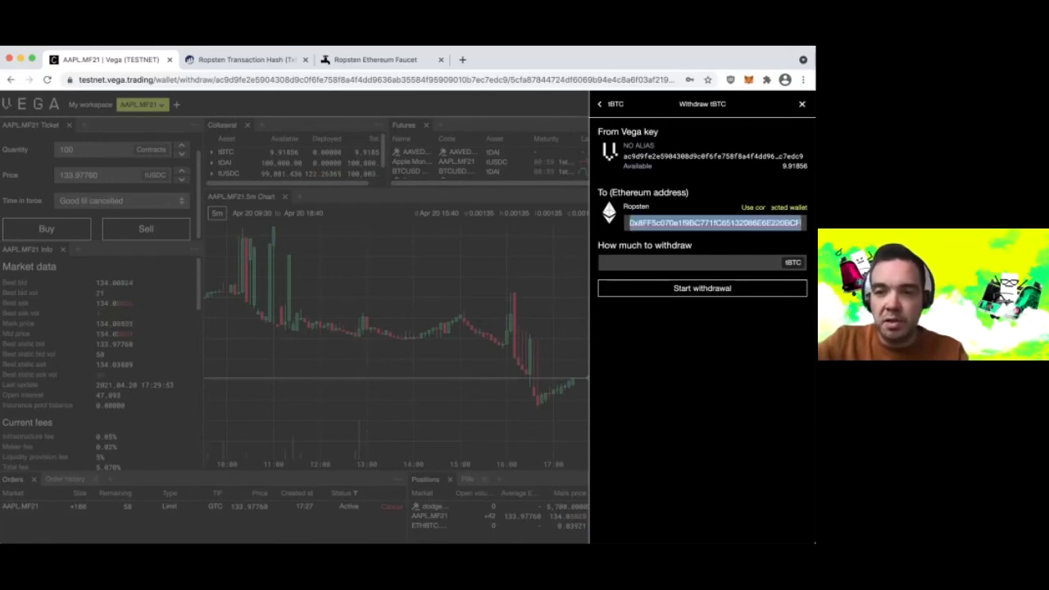
{"action": "left_click", "coordinate": [762, 222]}
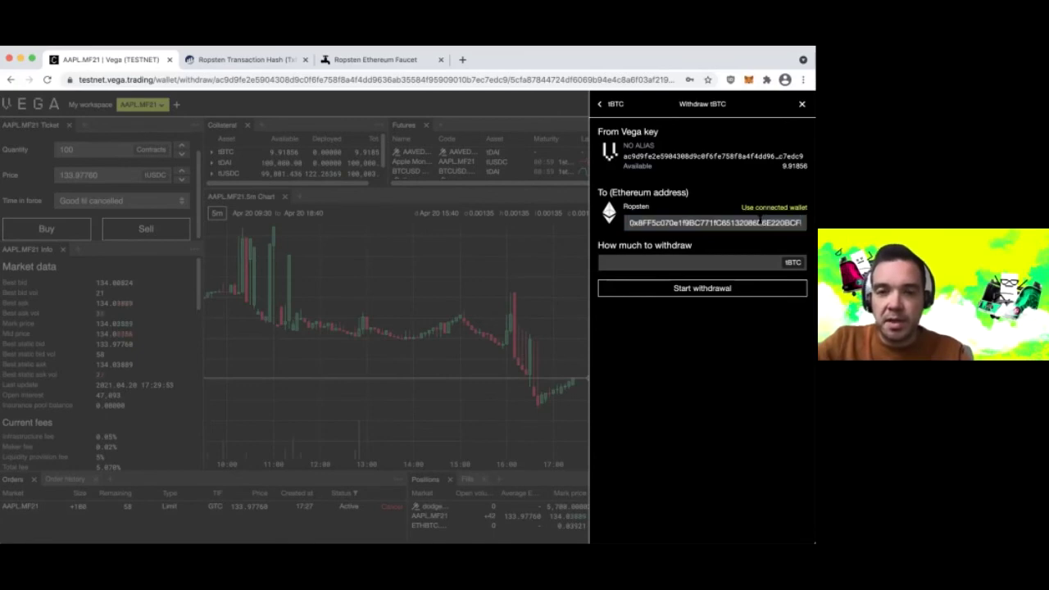
{"action": "key", "text": "super+a"}
{"action": "key", "text": "super+v"}
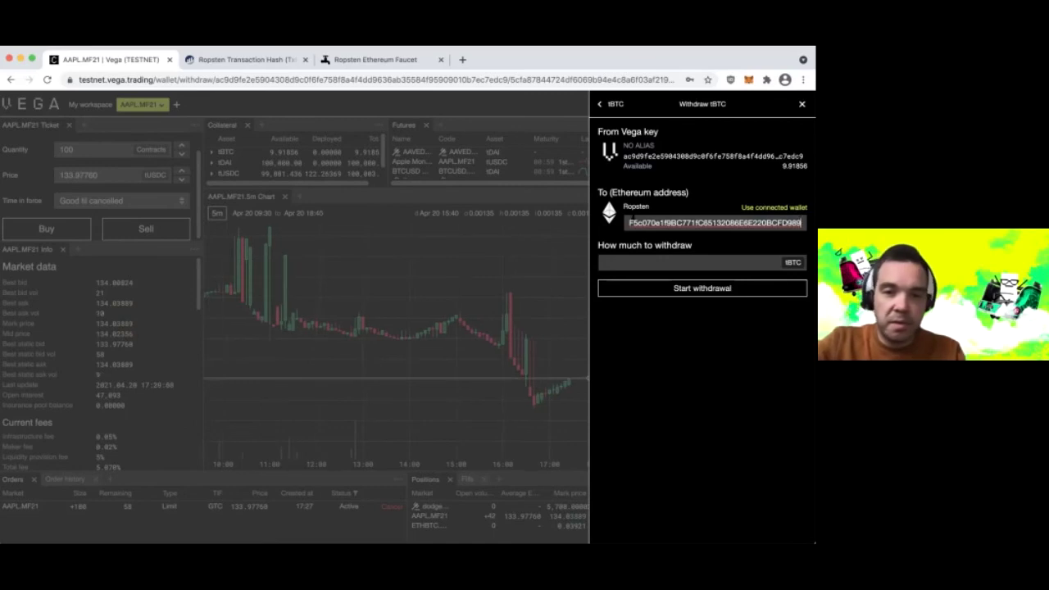
{"action": "key", "text": "super+a"}
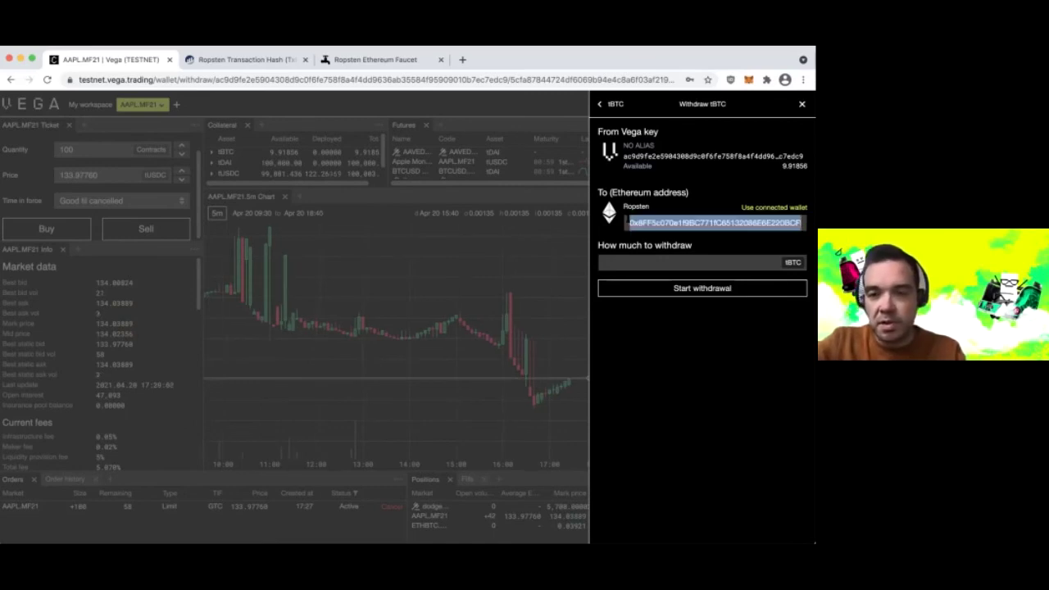
{"action": "left_click", "coordinate": [630, 223]}
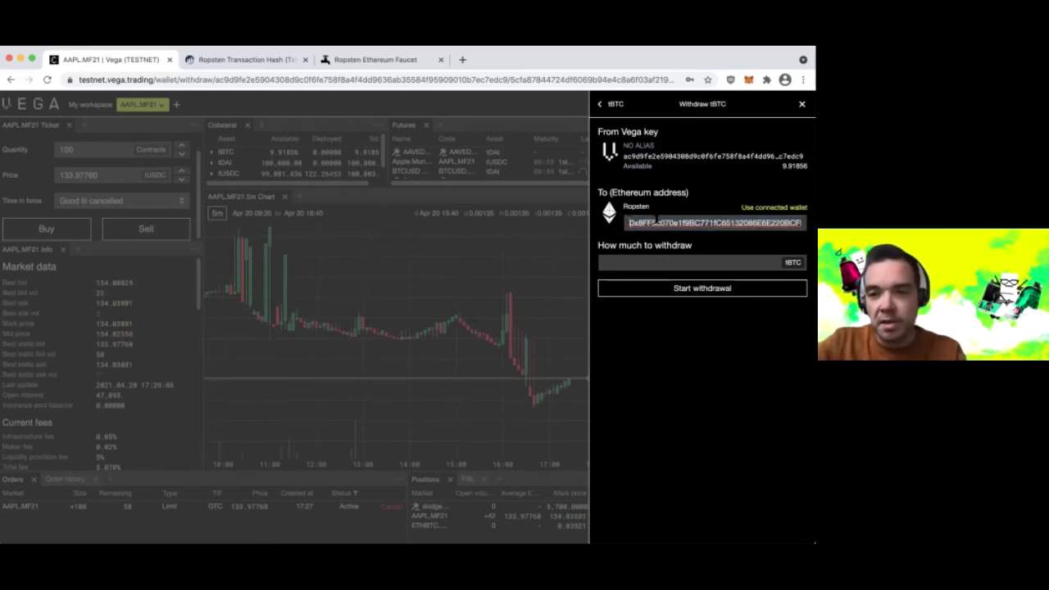
{"action": "key", "text": "super+a"}
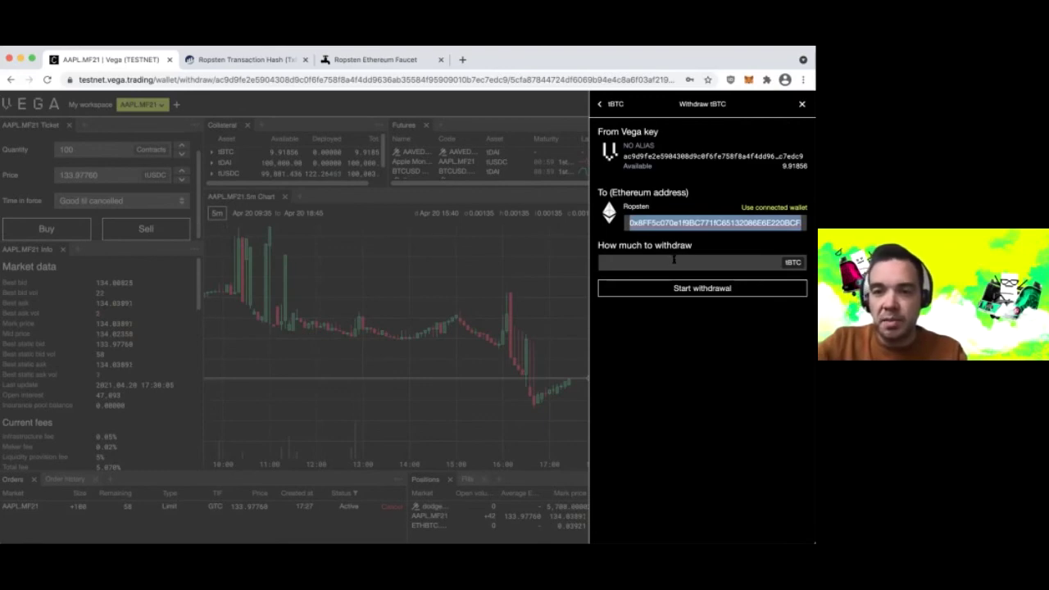
- Enter 0.91856 tBTC as the withdrawal amount and start the withdrawal
{"action": "left_click", "coordinate": [673, 259]}
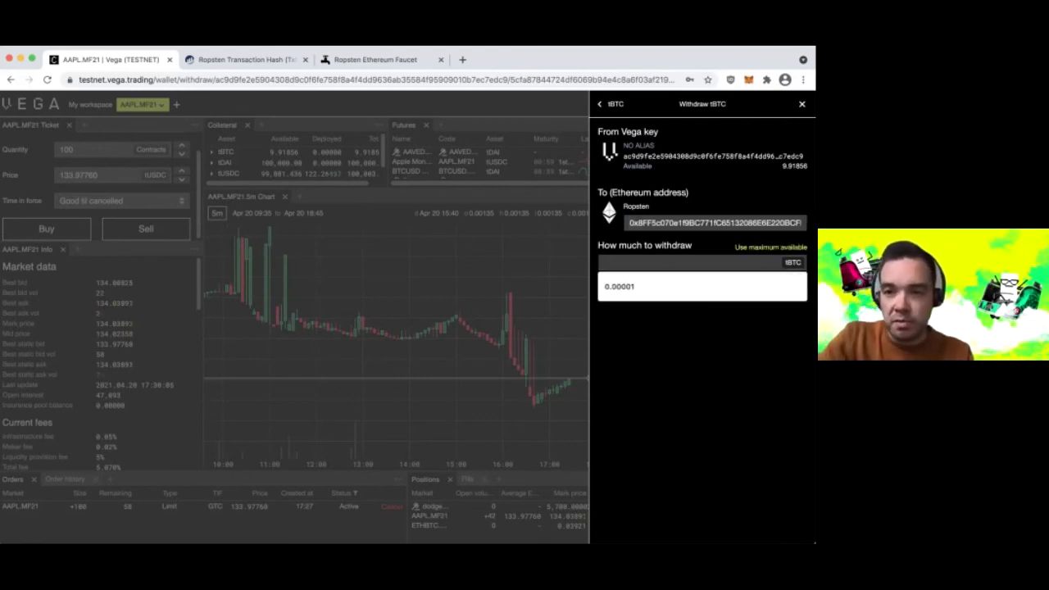
{"action": "key", "text": "Escape"}
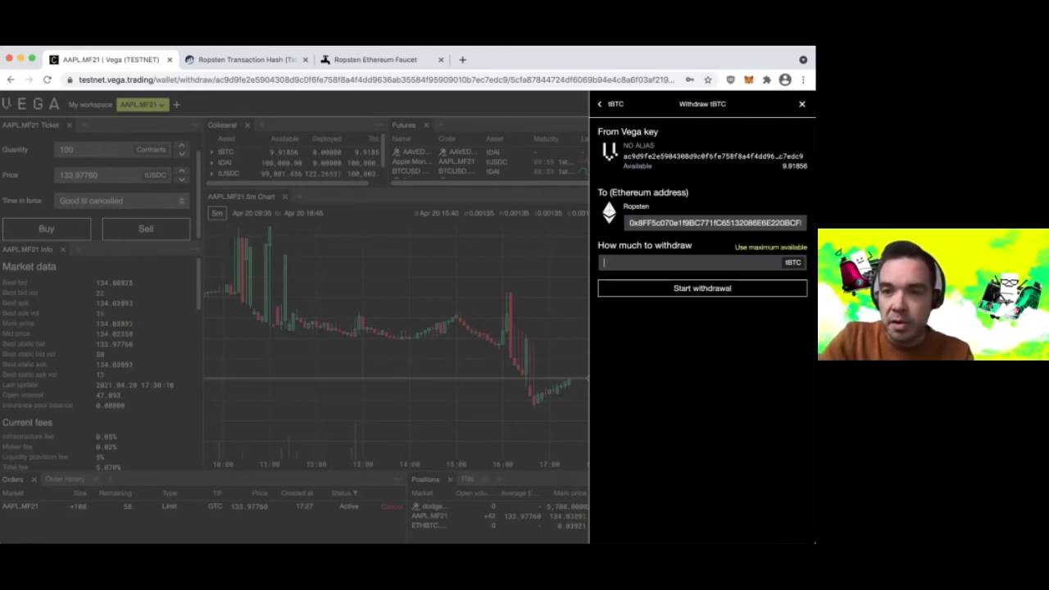
{"action": "type", "text": "0.91"}
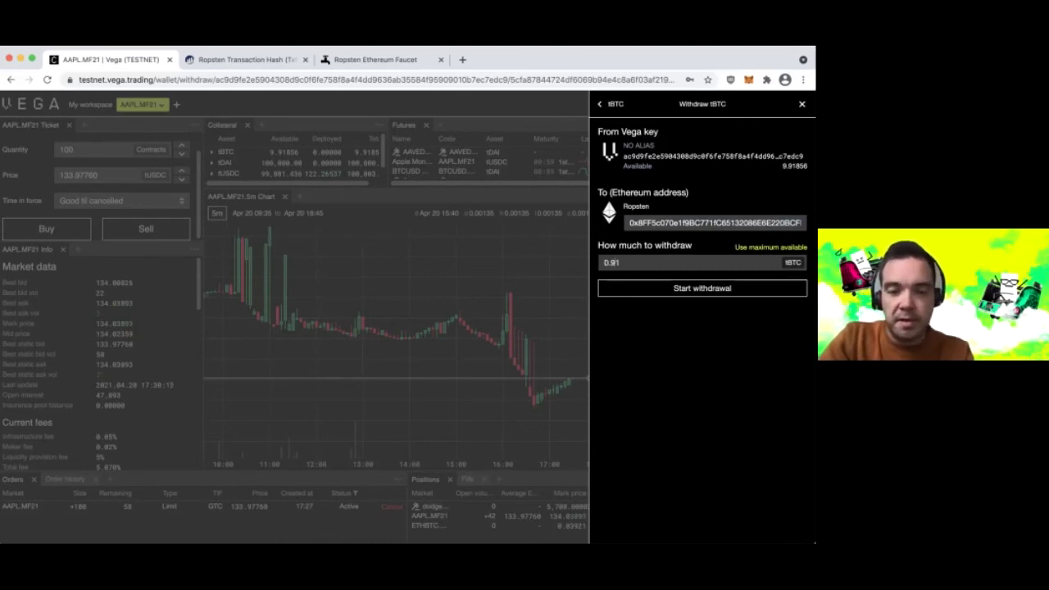
{"action": "type", "text": "856"}
{"action": "left_click", "coordinate": [731, 288]}
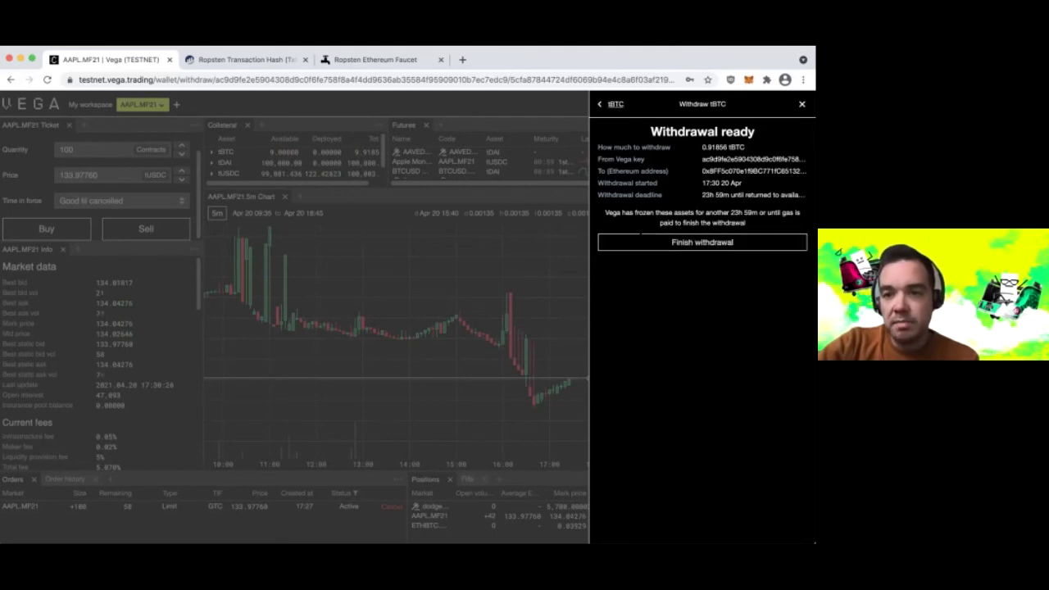
- Finish the ready 0.91856 tBTC withdrawal and bring up its MetaMask approval request
{"action": "left_click", "coordinate": [605, 243]}
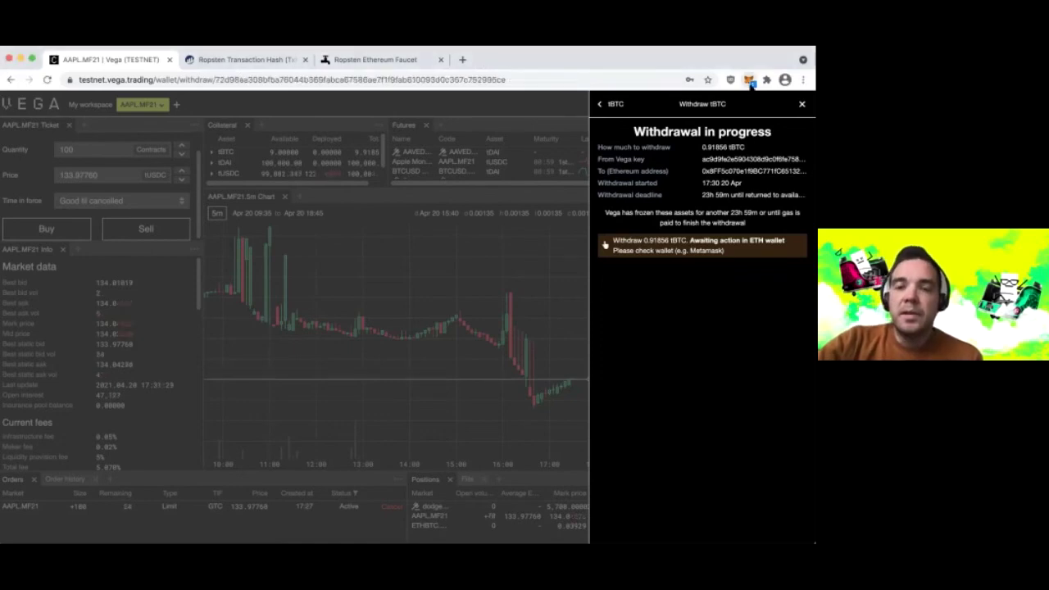
{"action": "left_click", "coordinate": [749, 80]}
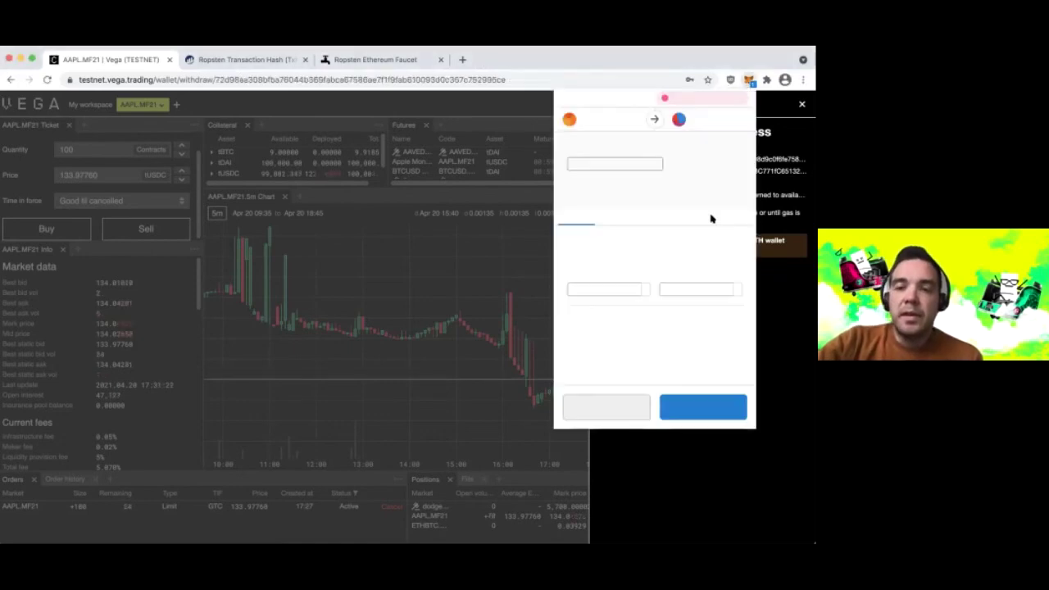
- Confirm the withdrawal contract interaction in MetaMask and close the popup
{"action": "left_click", "coordinate": [703, 407]}
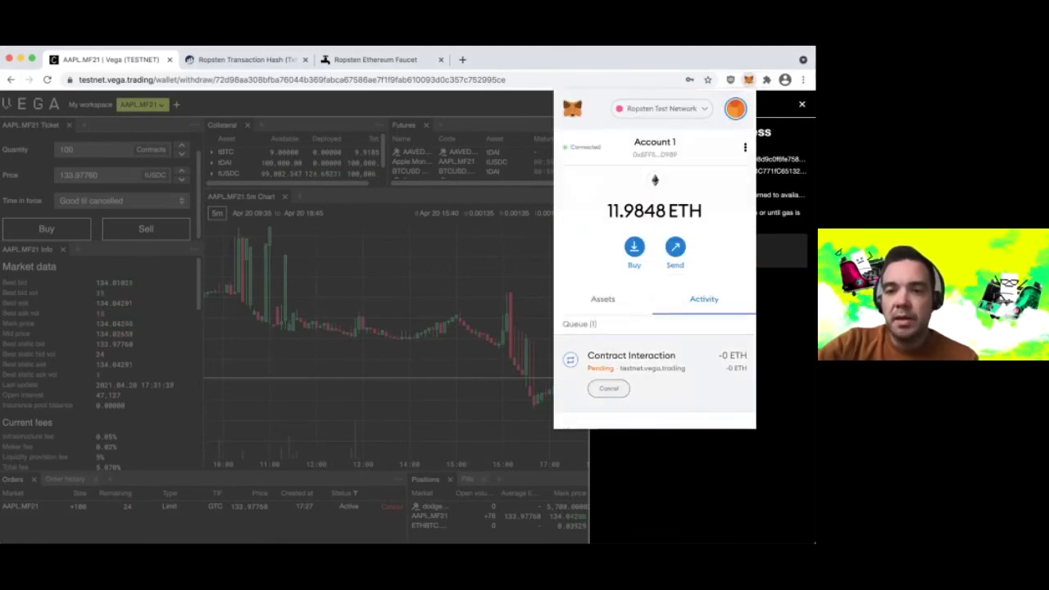
{"action": "key", "text": "Escape"}
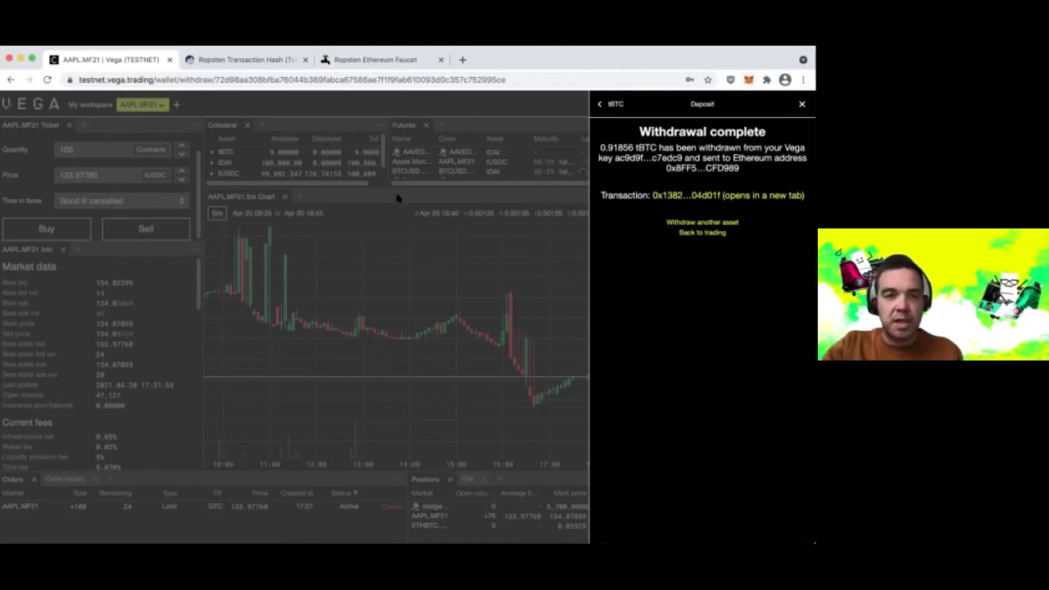
- Open the withdrawal's transaction hash in a new tab and close the Withdraw panel
{"action": "left_click", "coordinate": [727, 196], "text": "super"}
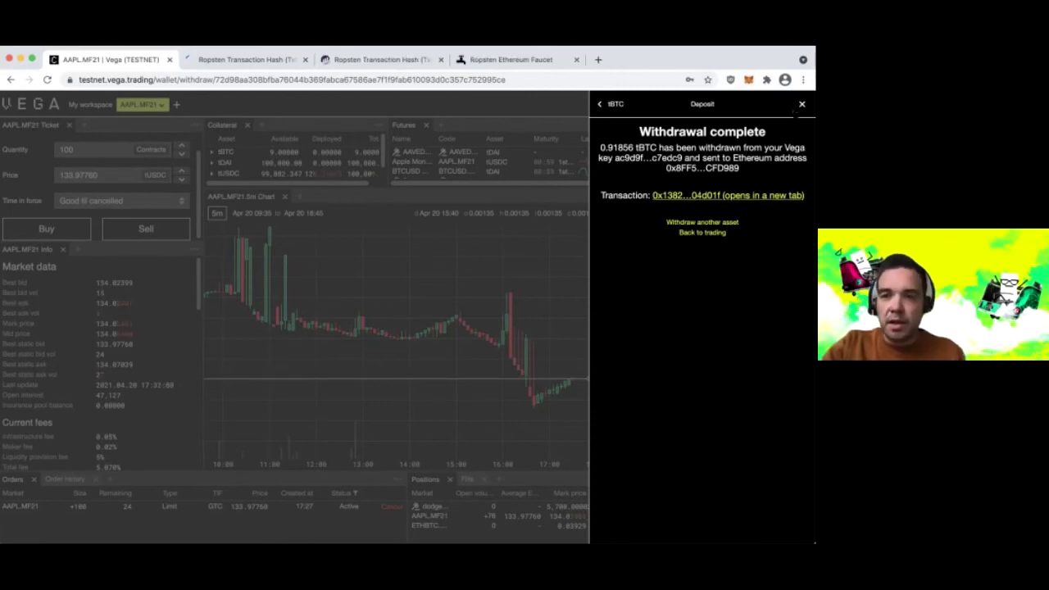
{"action": "left_click", "coordinate": [800, 104]}
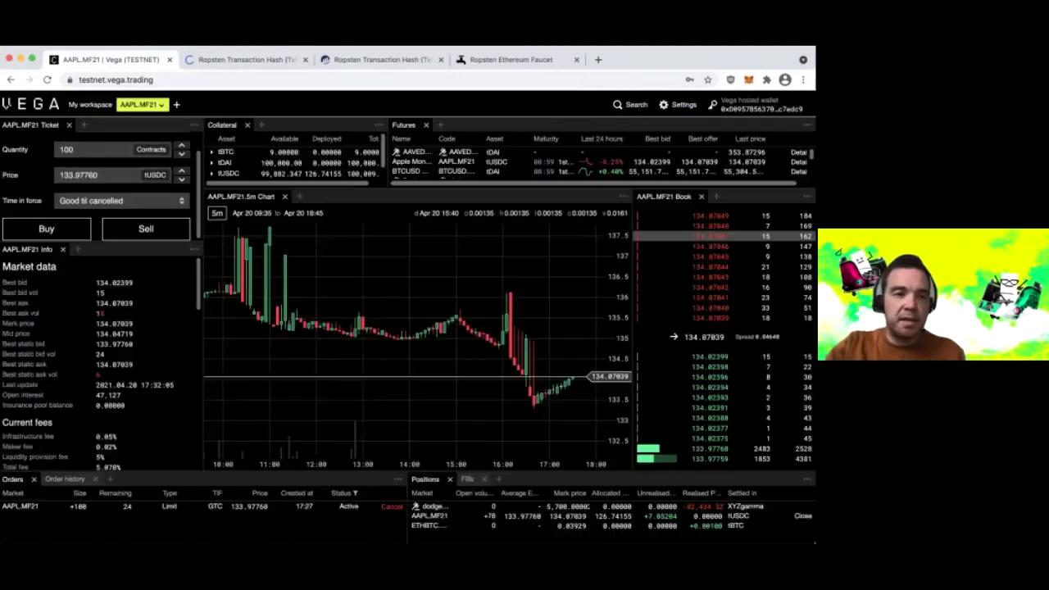